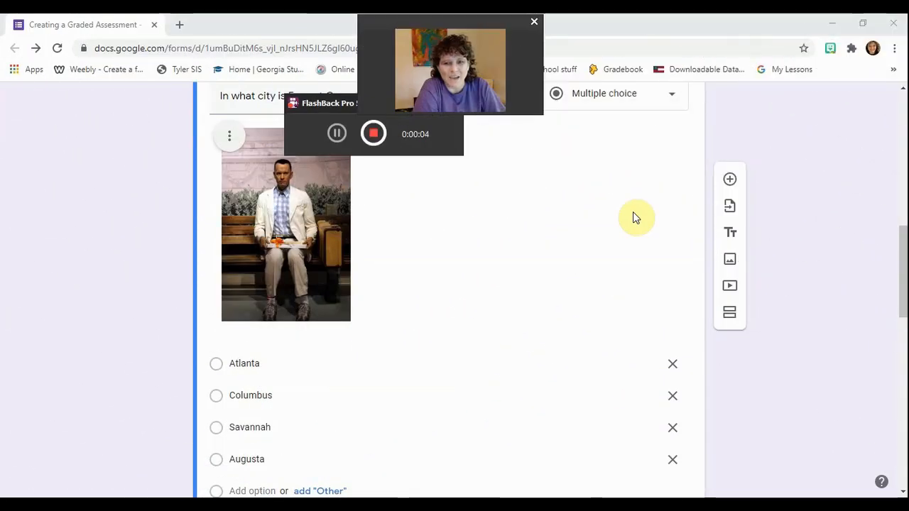
Scroll back up to the title card and the First Name and Last Name questions, and open Settings.
scroll(635, 217, "up", 1)
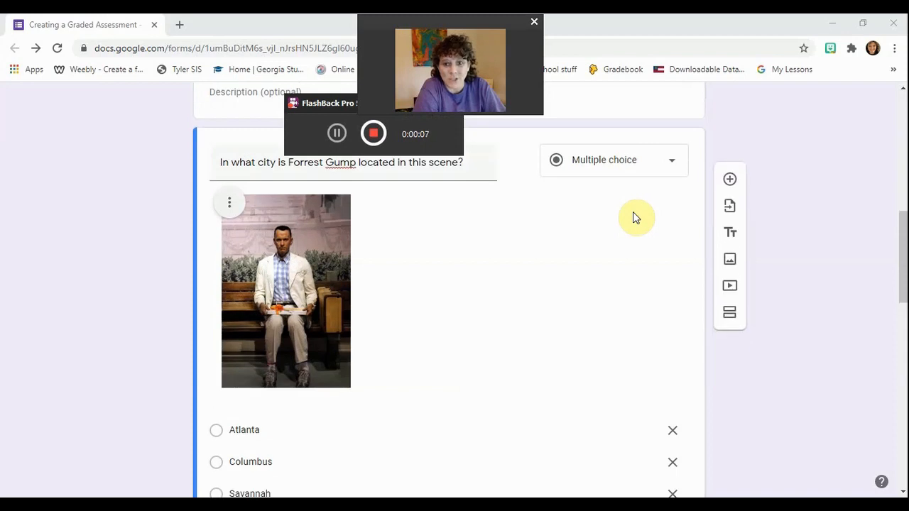
scroll(634, 216, "up", 2)
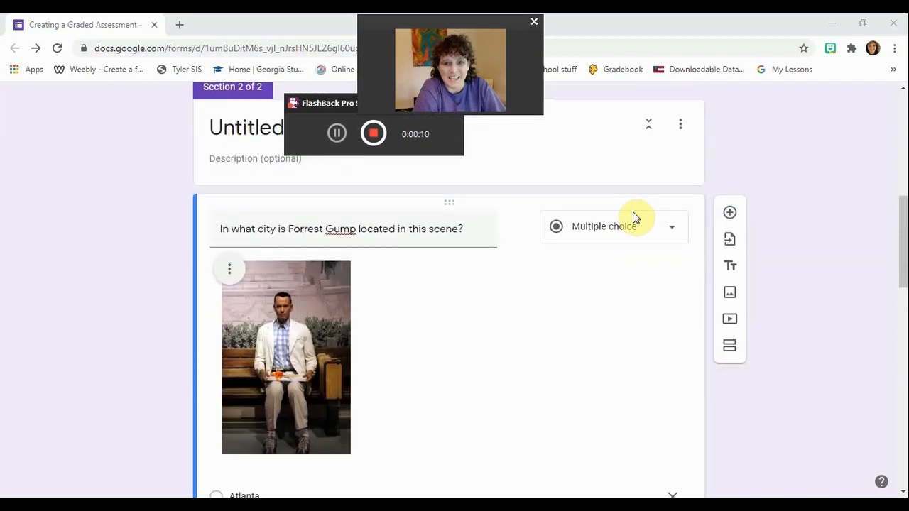
scroll(634, 216, "up", 5)
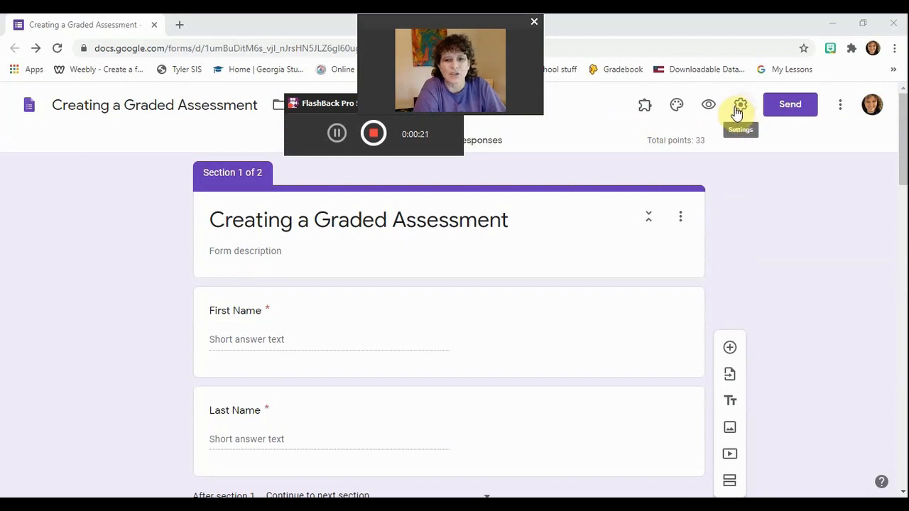
left_click(737, 111)
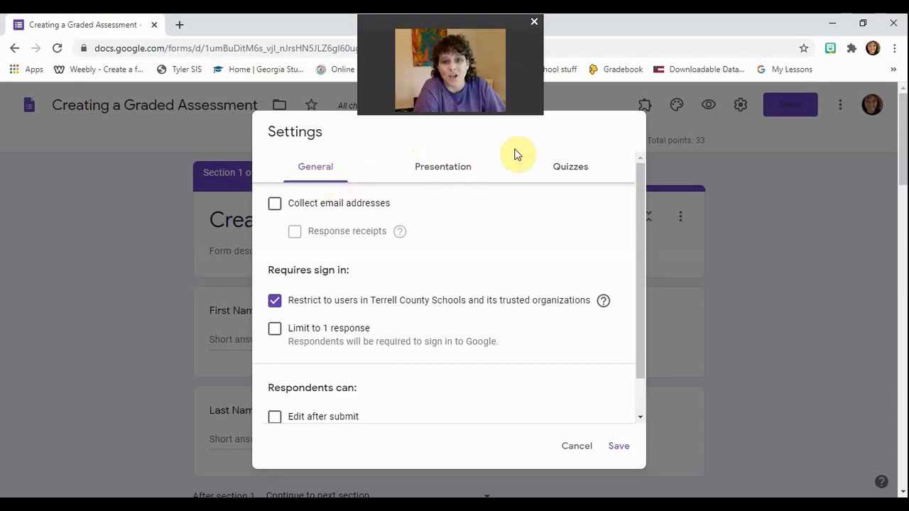
Show the Quizzes settings, confirming 'Make this a quiz' is on with immediate grade release.
left_click(570, 168)
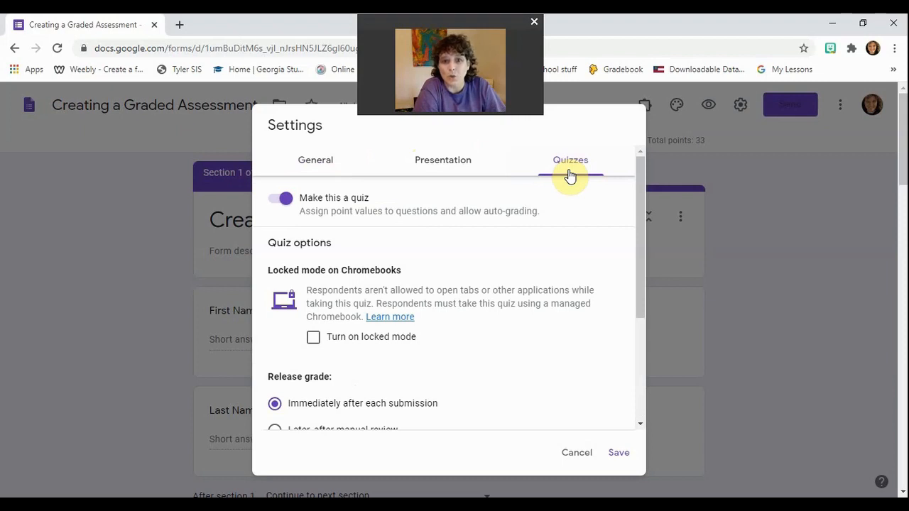
left_click(272, 205)
left_click(293, 196)
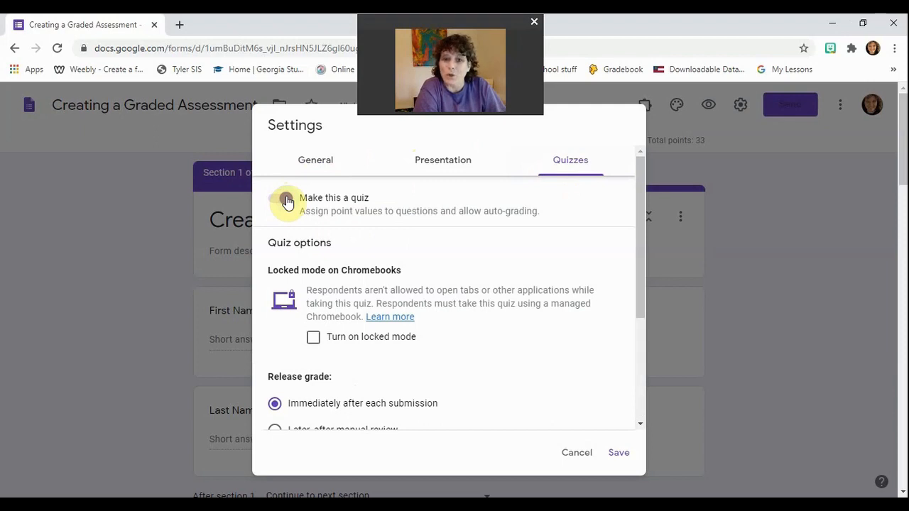
left_click(286, 201)
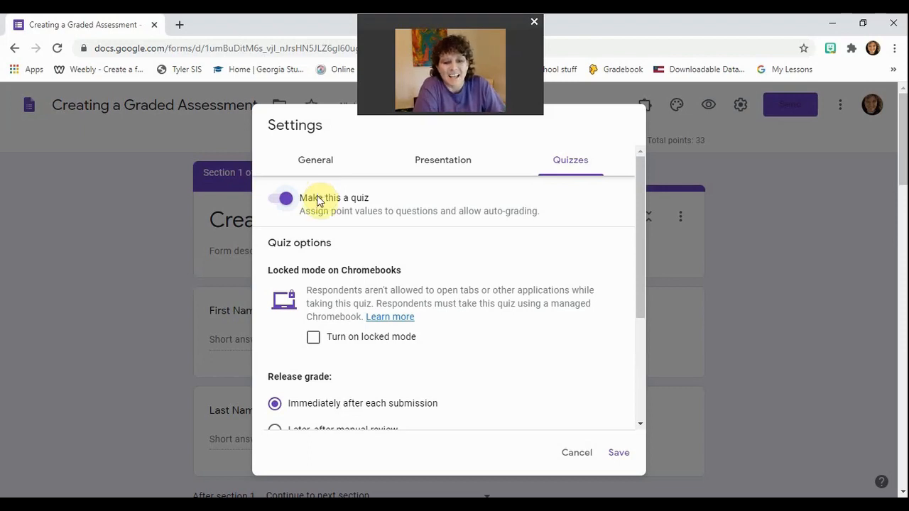
scroll(319, 201, "down", 1)
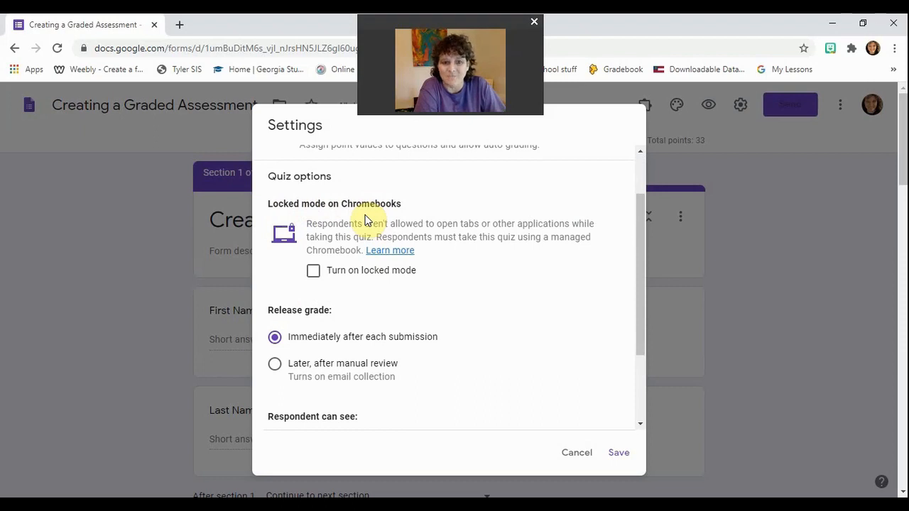
left_click(313, 273)
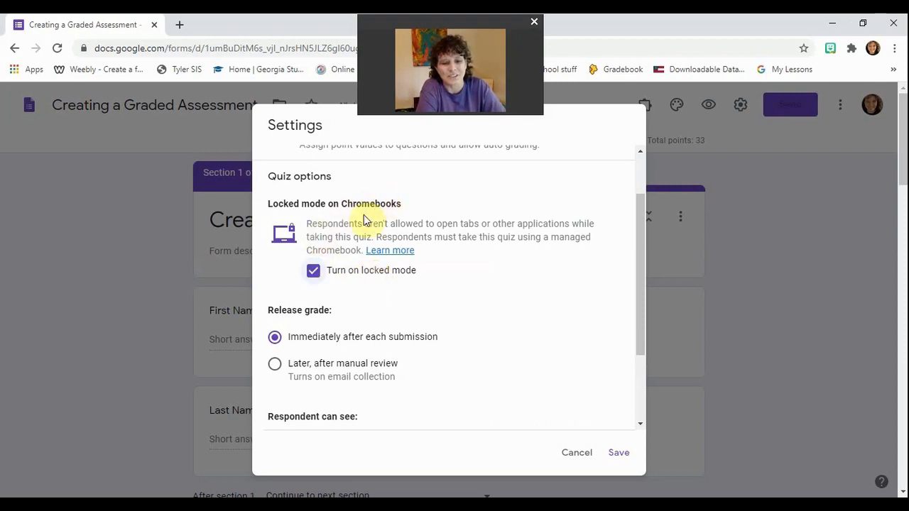
Uncheck 'Turn on locked mode' in the quiz settings.
left_click(316, 279)
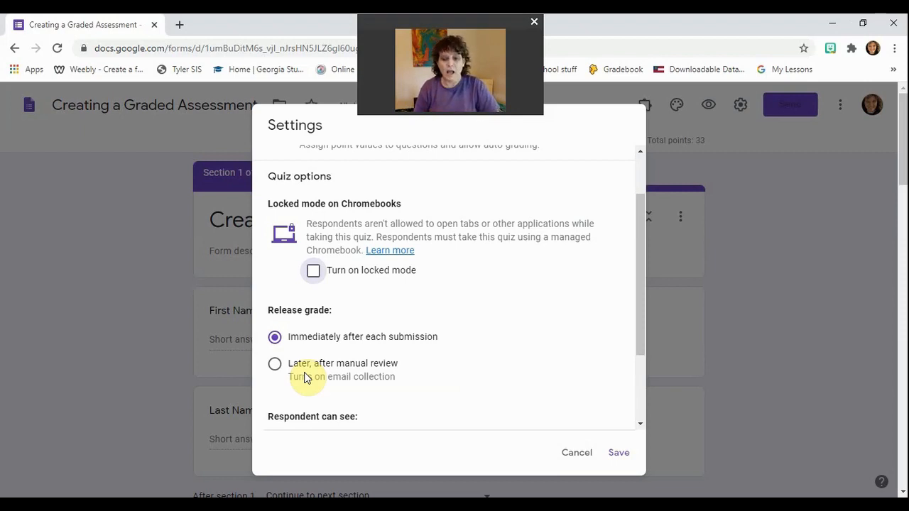
Set Release grade to 'Later, after manual review', which turns on email collection.
left_click(276, 365)
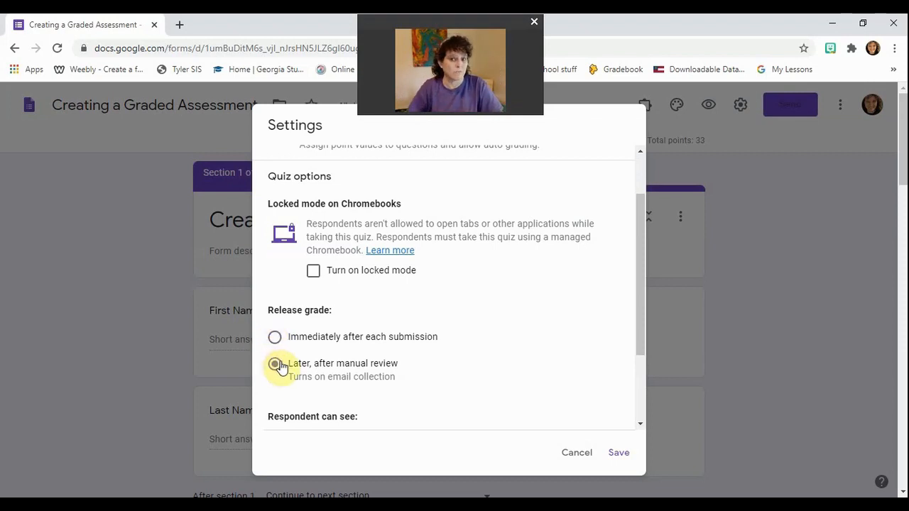
scroll(351, 338, "down", 3)
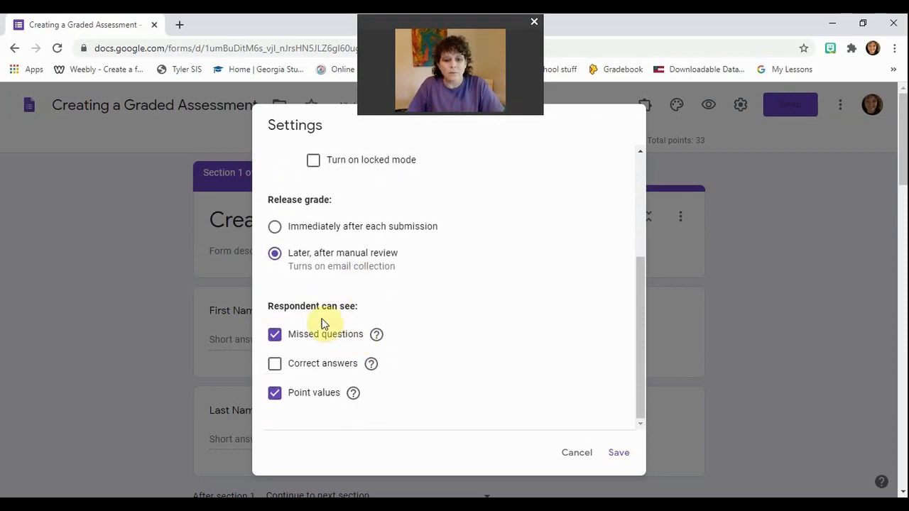
scroll(295, 321, "down", 1)
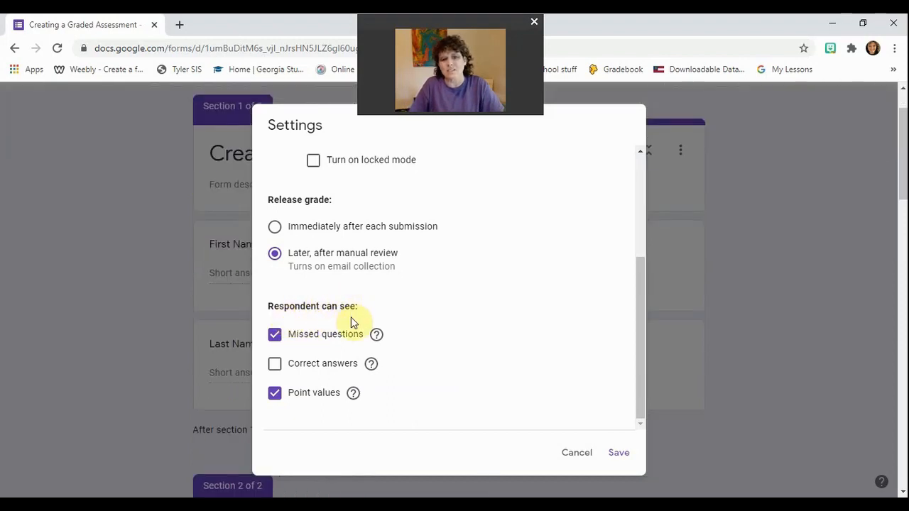
left_click(380, 334)
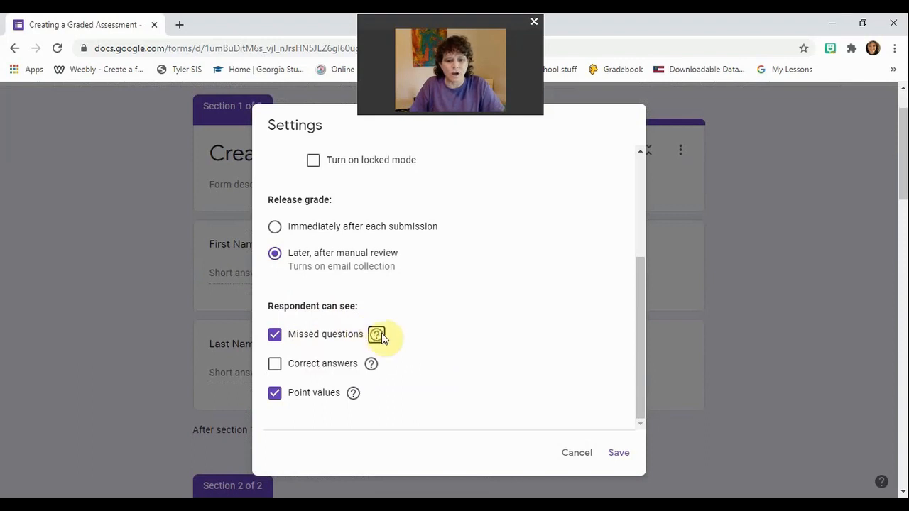
mouse_move(377, 340)
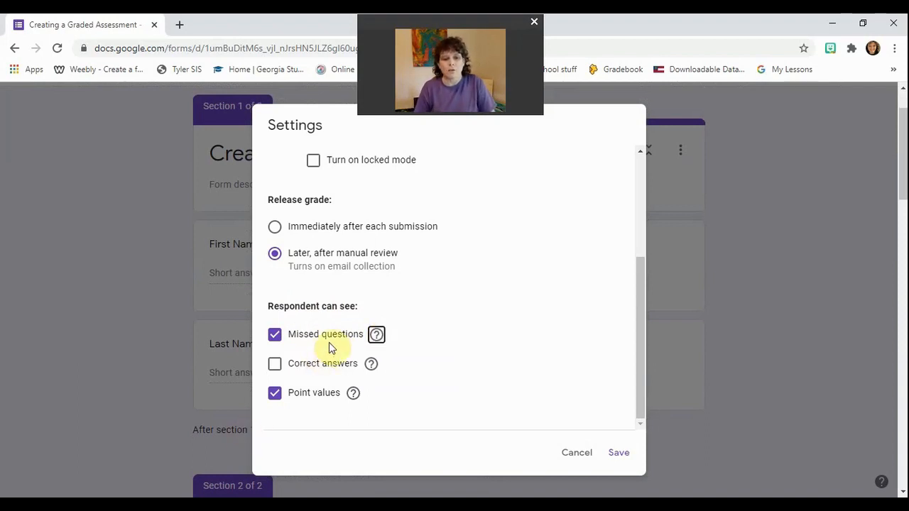
mouse_move(375, 364)
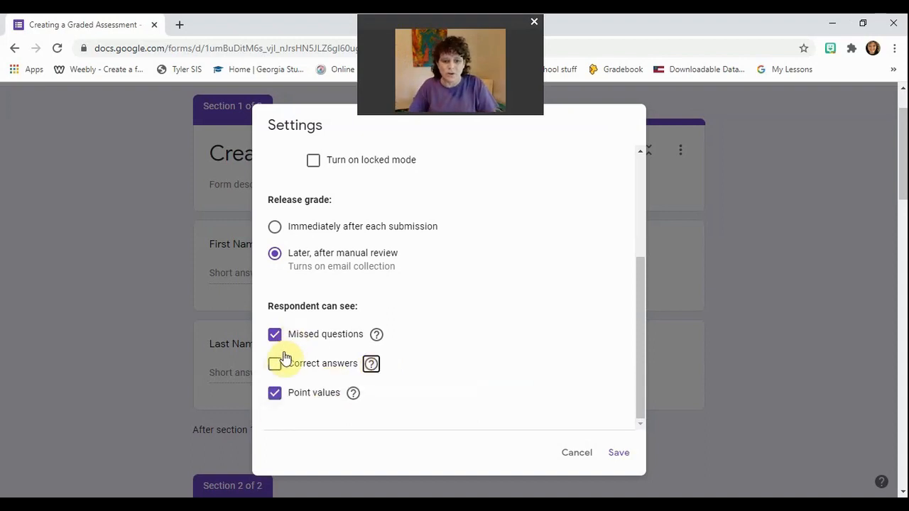
left_click(274, 374)
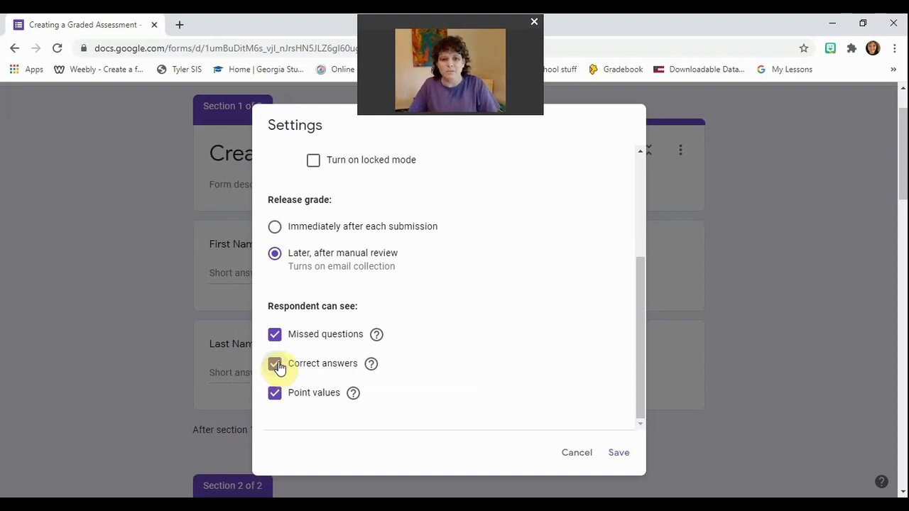
left_click(276, 365)
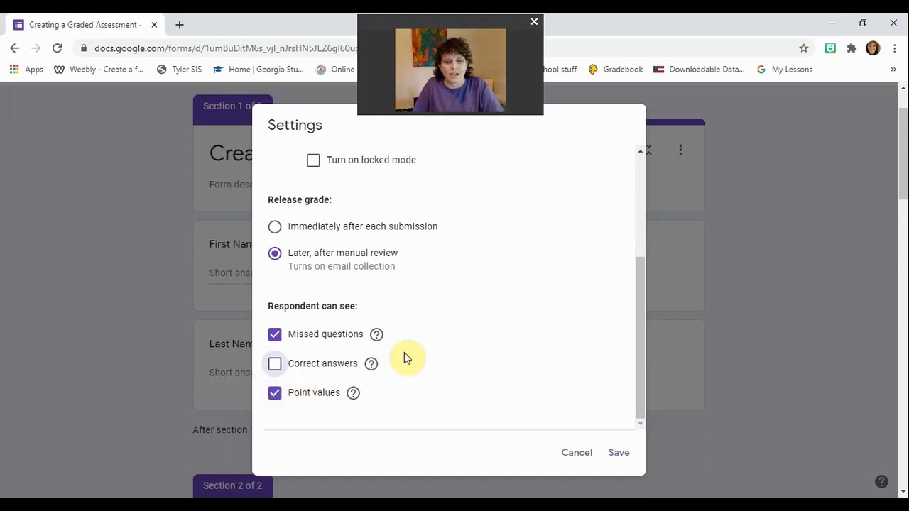
scroll(404, 352, "up", 3)
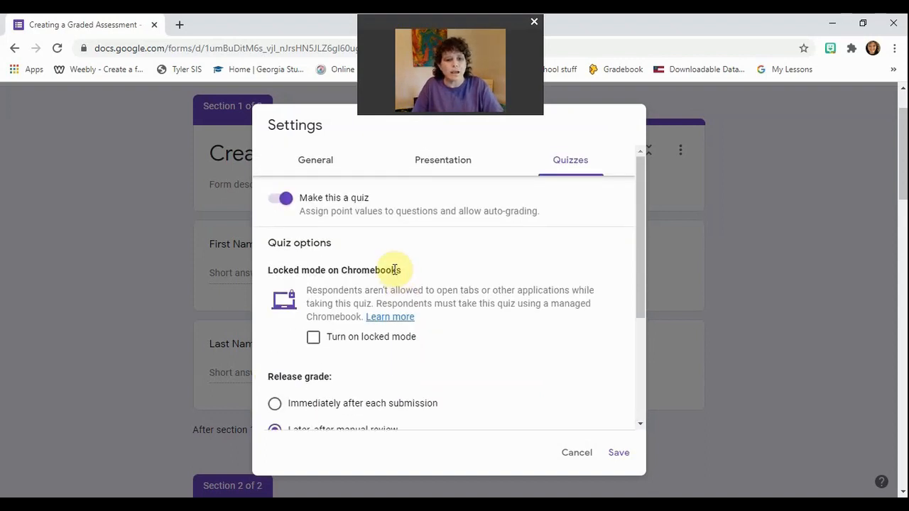
Turn on 'Shuffle question order' in the Presentation settings.
left_click(426, 169)
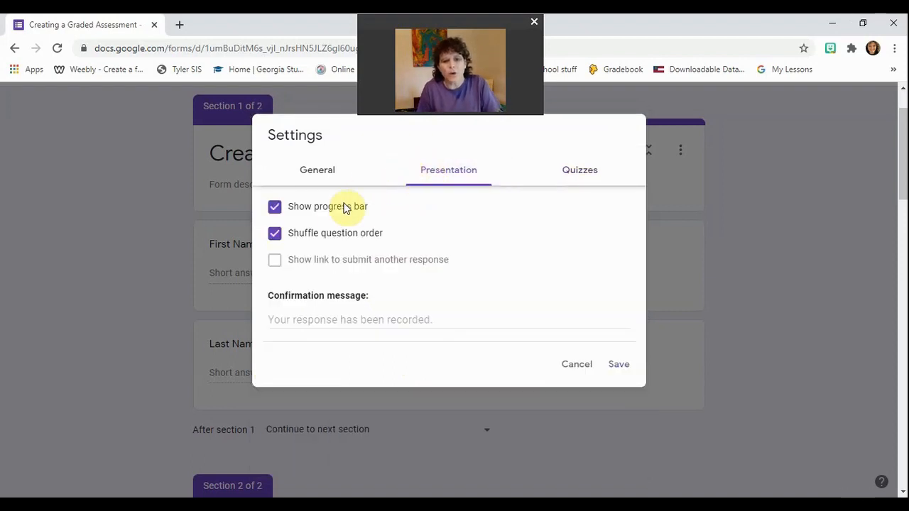
left_click(276, 240)
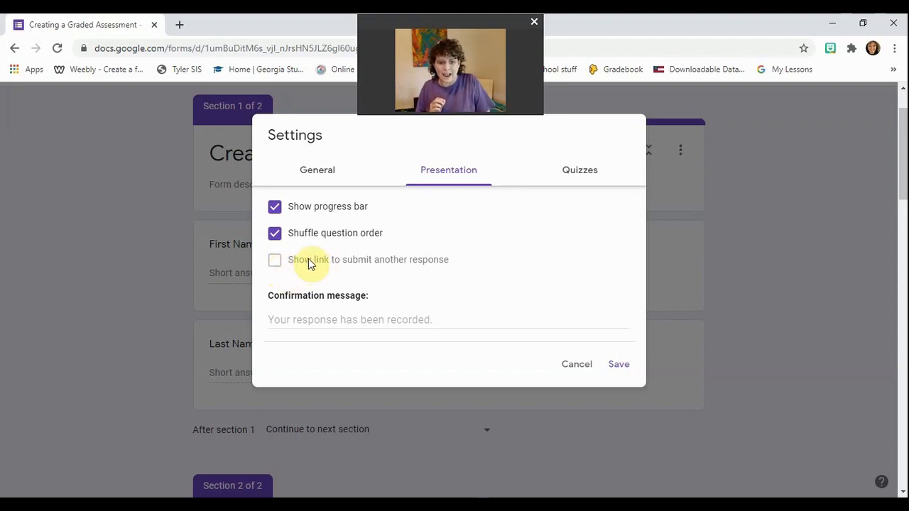
Uncheck 'Limit to 1 response' and enable 'Show link to submit another response'.
left_click(316, 175)
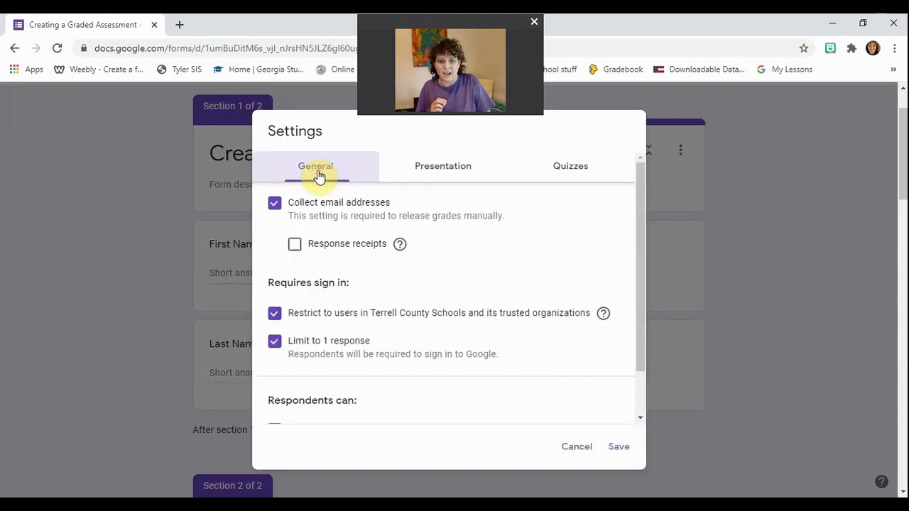
left_click(274, 346)
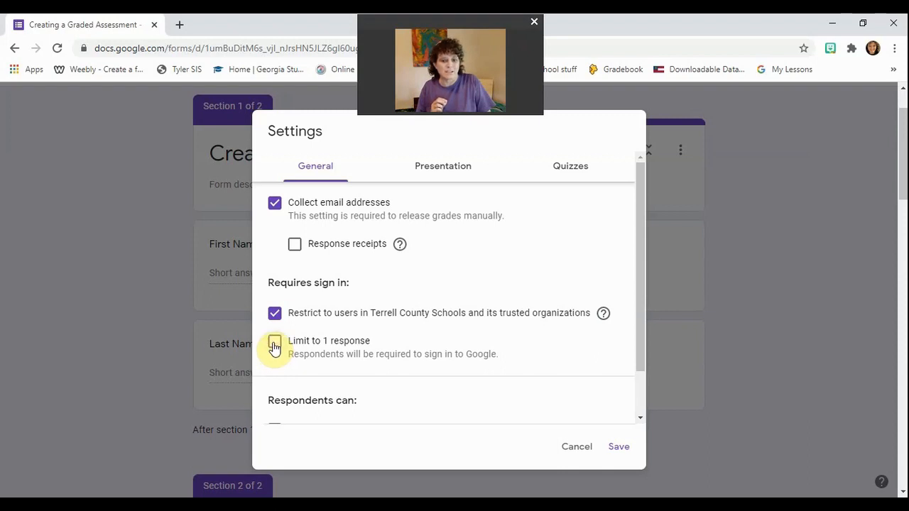
left_click(422, 173)
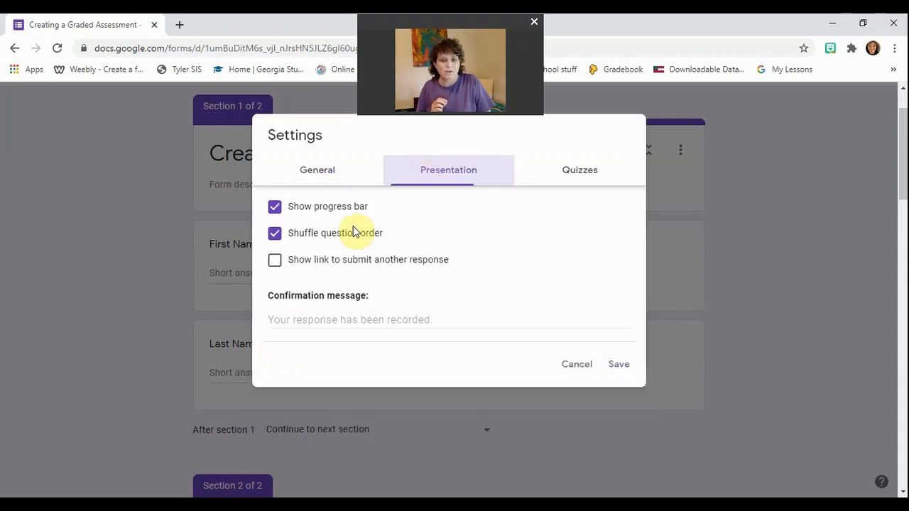
left_click(277, 263)
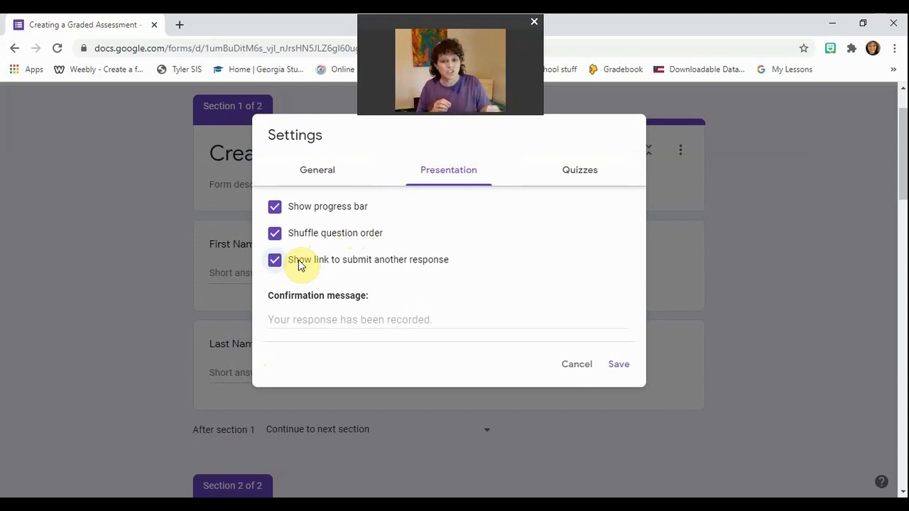
Uncheck 'Restrict to users in Terrell County Schools and its trusted organizations' on the General tab.
left_click(312, 178)
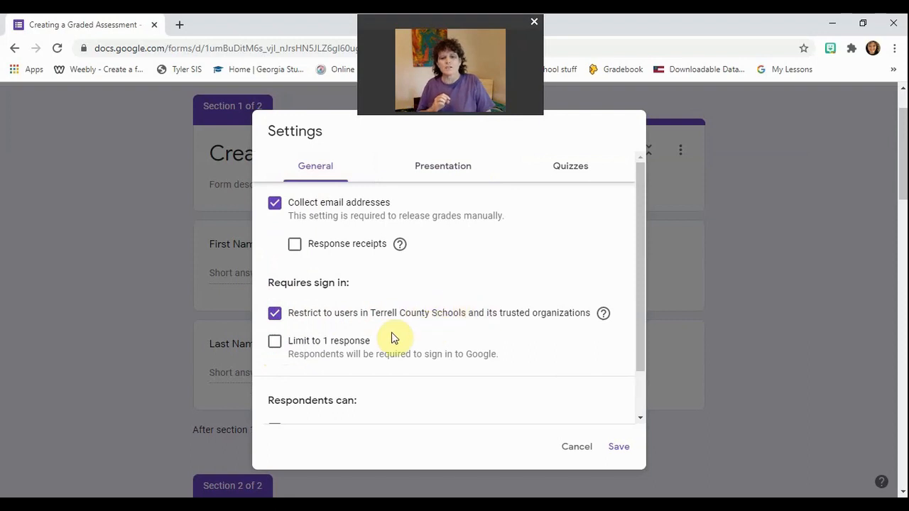
left_click(275, 313)
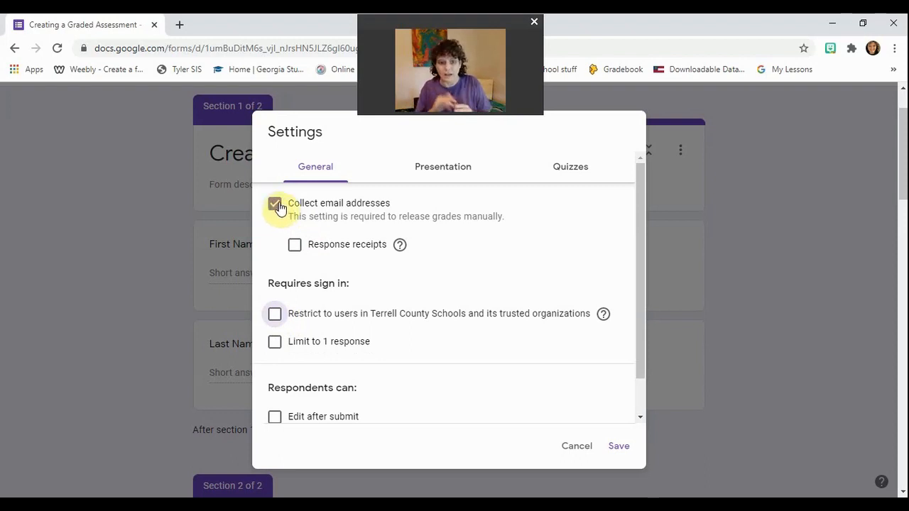
Leave 'Edit after submit' unchecked and turn on 'See summary charts and text responses'.
scroll(288, 208, "down", 5)
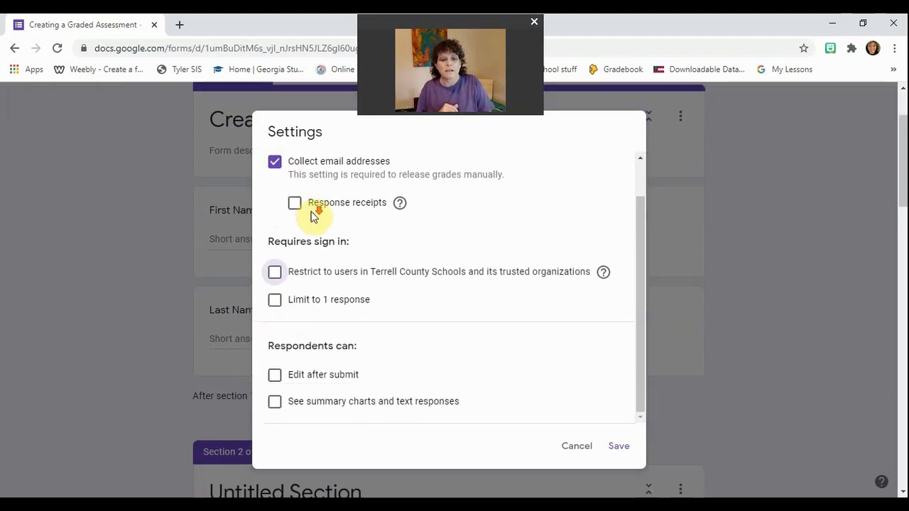
left_click(275, 376)
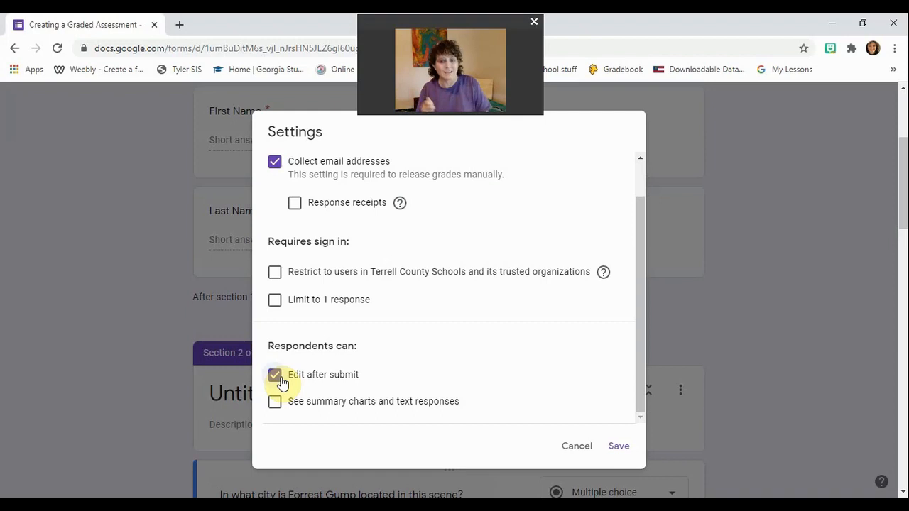
left_click(275, 376)
left_click(276, 402)
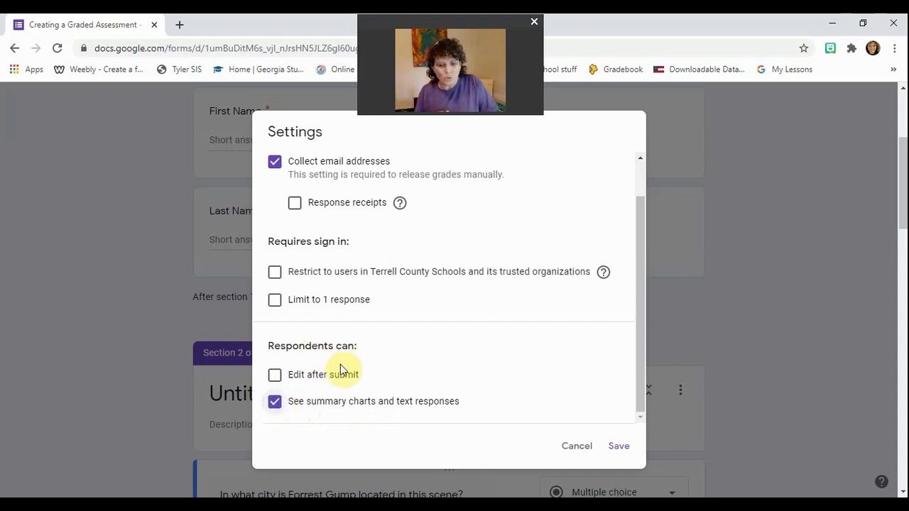
scroll(346, 342, "up", 3)
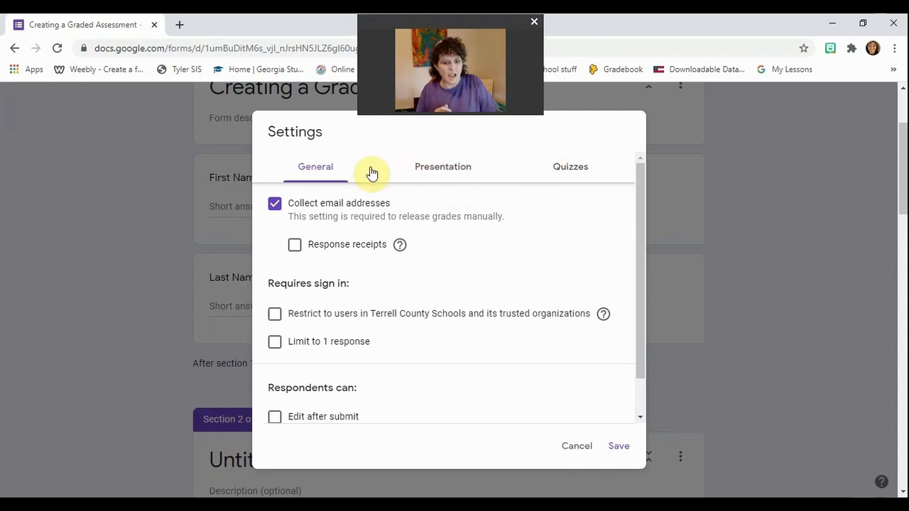
Save the settings so a required Email address question tops the quiz, then reopen Settings.
left_click(619, 449)
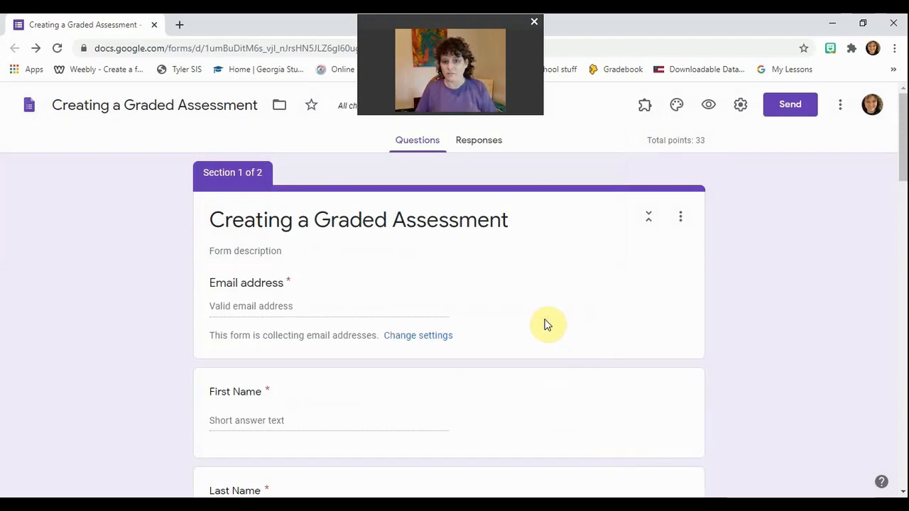
left_click(740, 104)
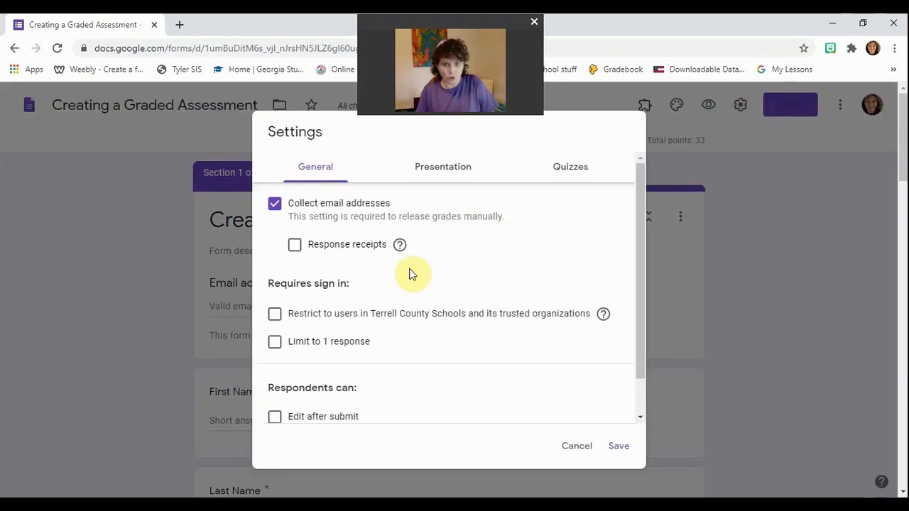
Switch 'Make this a quiz' off in the Quizzes settings and save.
left_click(615, 446)
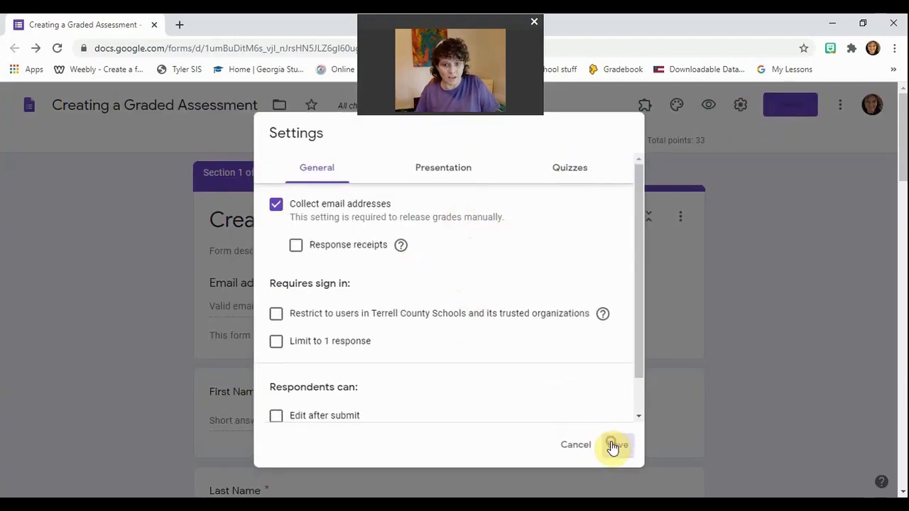
left_click(738, 108)
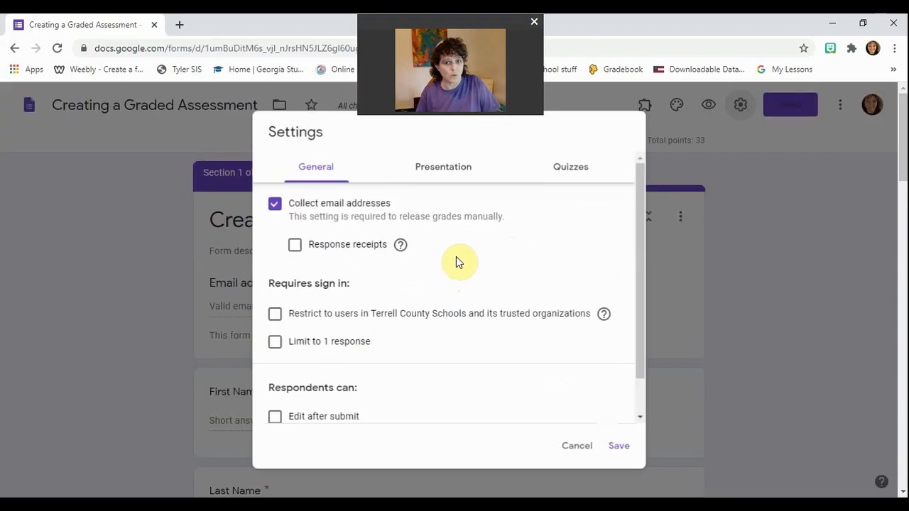
left_click(561, 166)
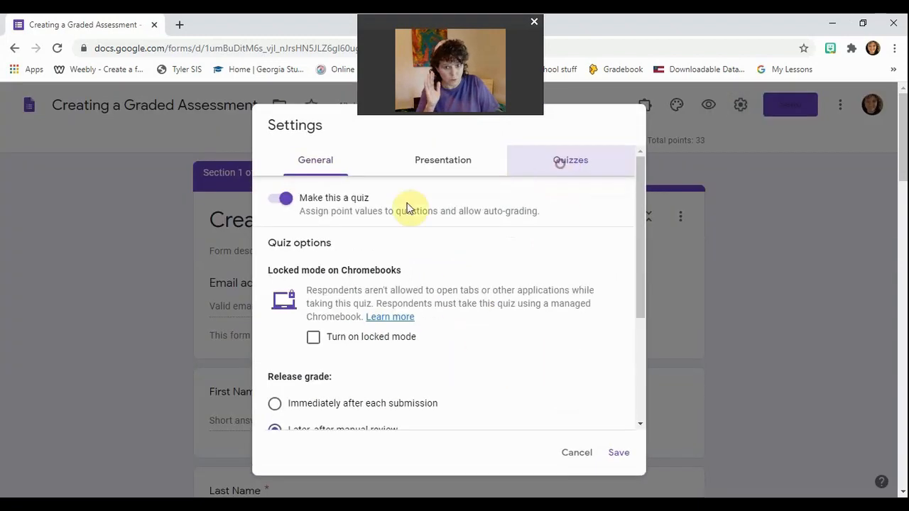
left_click(273, 201)
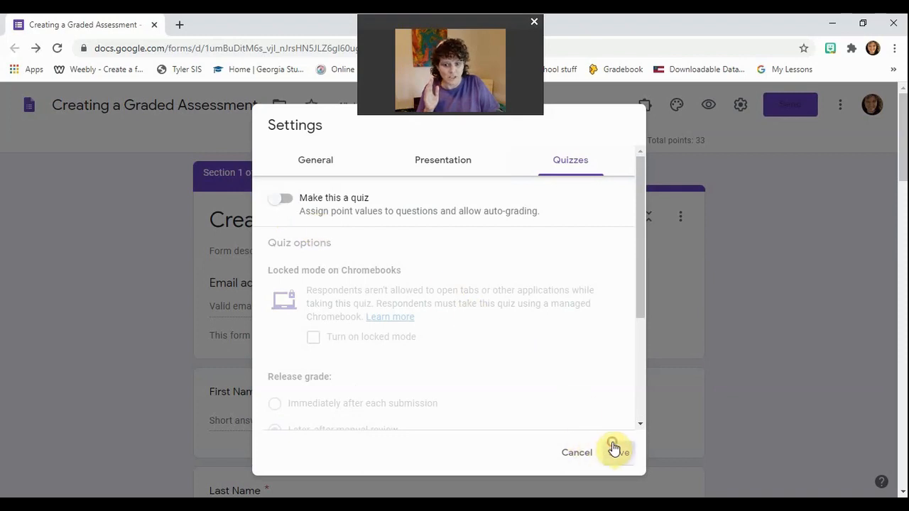
left_click(616, 451)
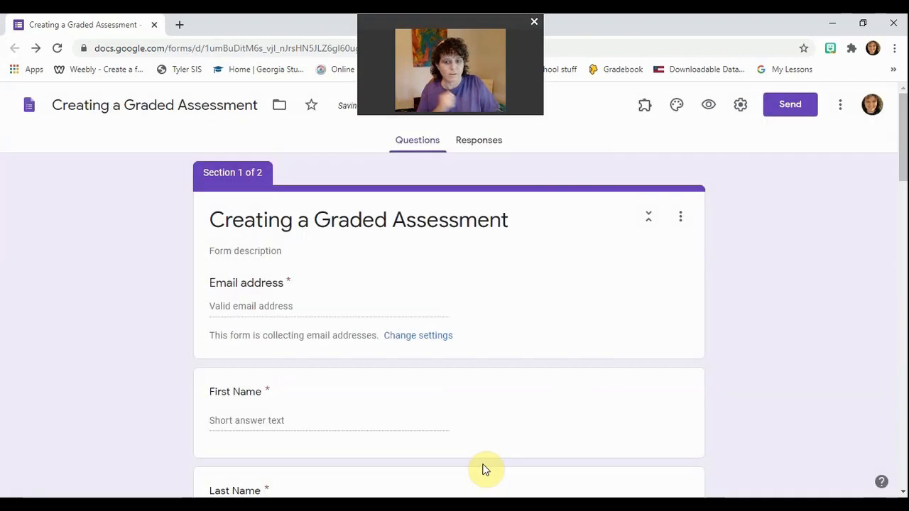
Switch 'Make this a quiz' back on and save, leaving Total points at 0.
left_click(738, 108)
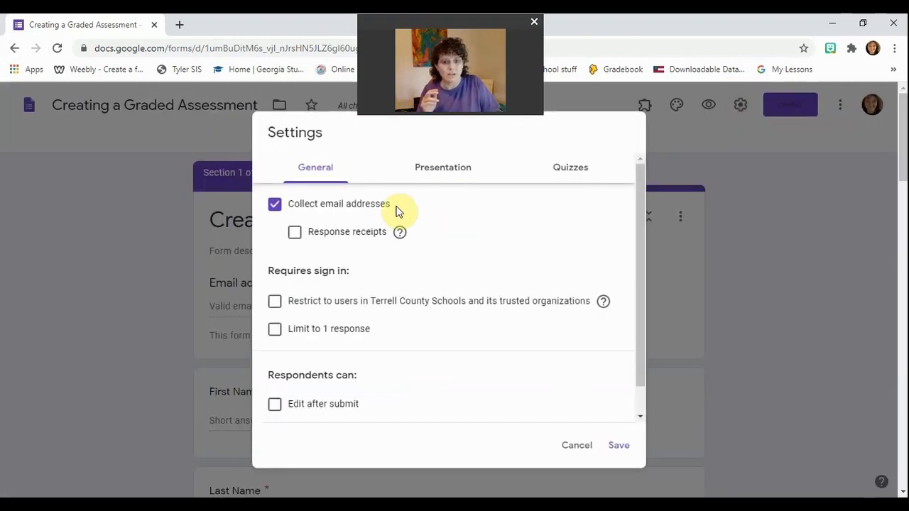
left_click(560, 168)
left_click(288, 201)
left_click(619, 450)
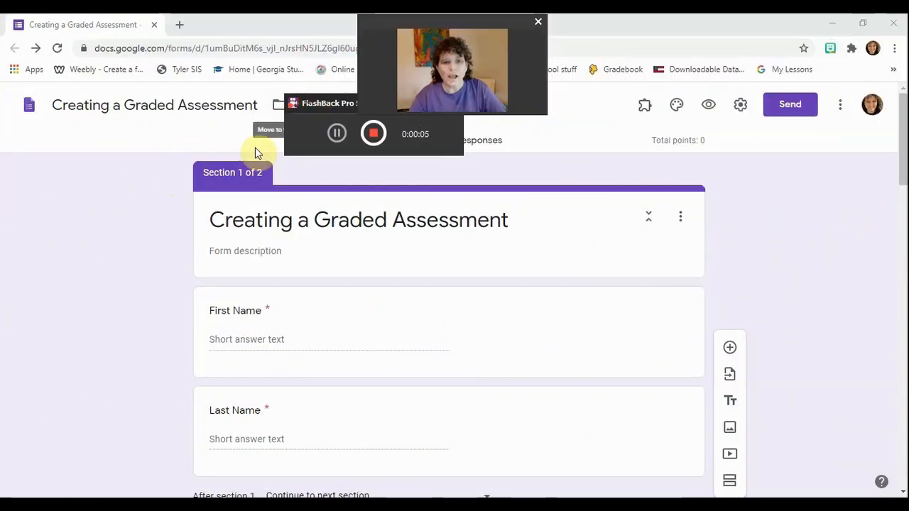
Open the Forrest Gump city question (Atlanta, Columbus, Savannah, Augusta) for editing.
left_click_drag(310, 99, 2, 281)
scroll(204, 217, "down", 5)
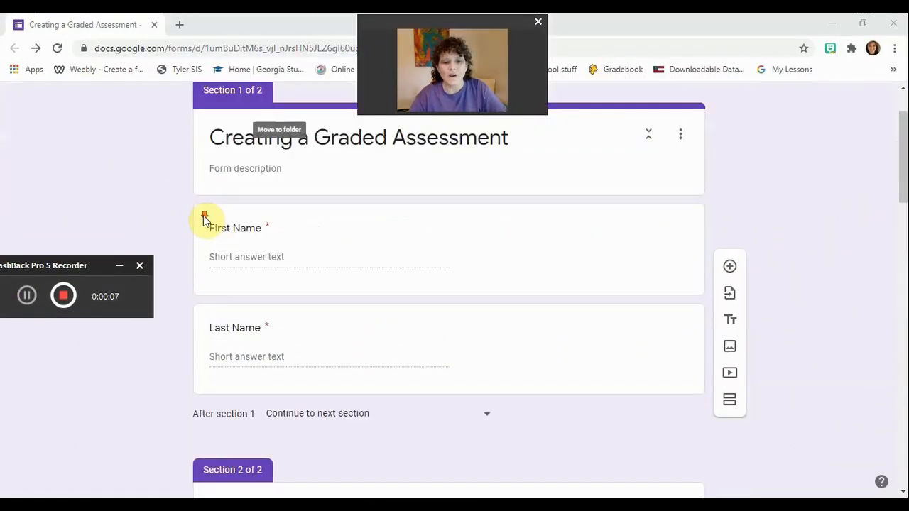
scroll(207, 226, "down", 8)
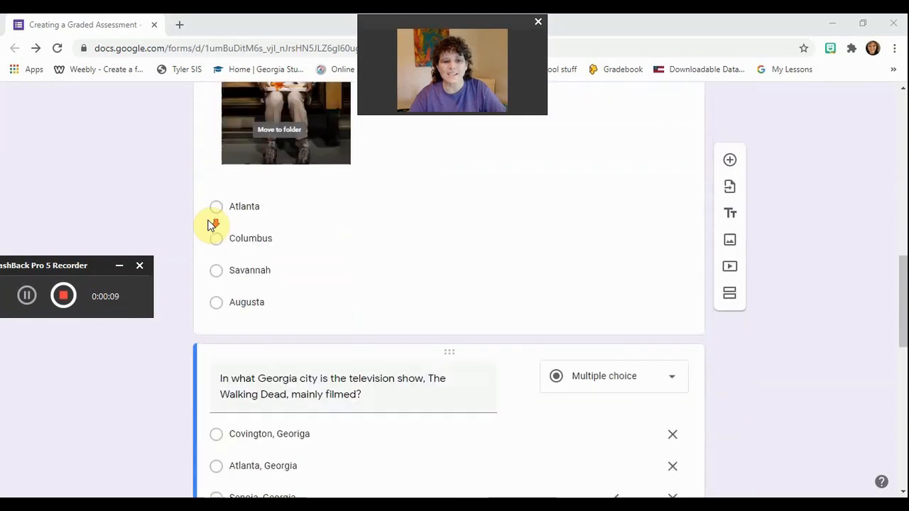
scroll(207, 226, "down", 1)
scroll(208, 226, "up", 5)
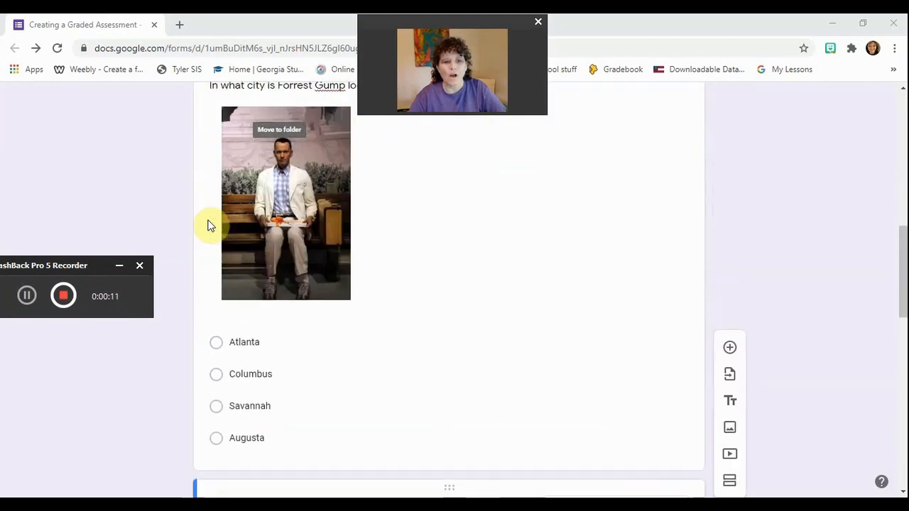
scroll(208, 226, "down", 2)
scroll(210, 225, "down", 6)
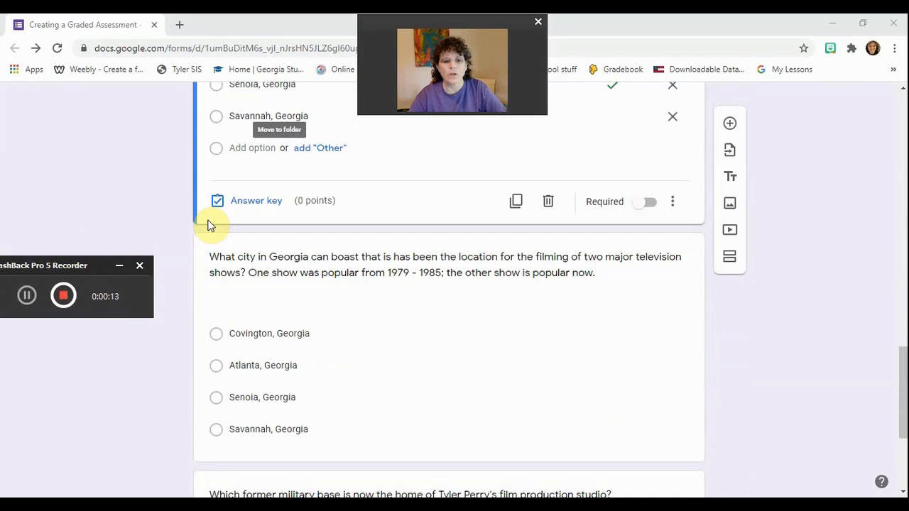
scroll(210, 224, "down", 2)
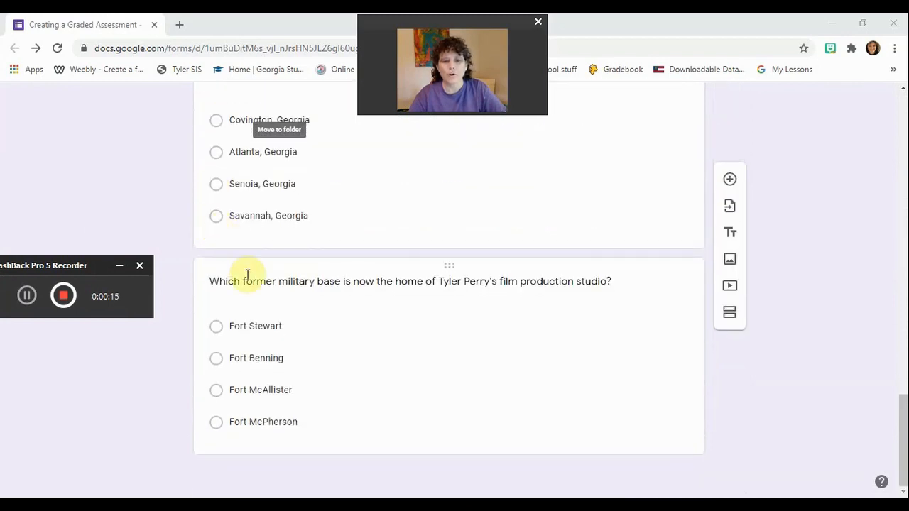
scroll(256, 263, "up", 9)
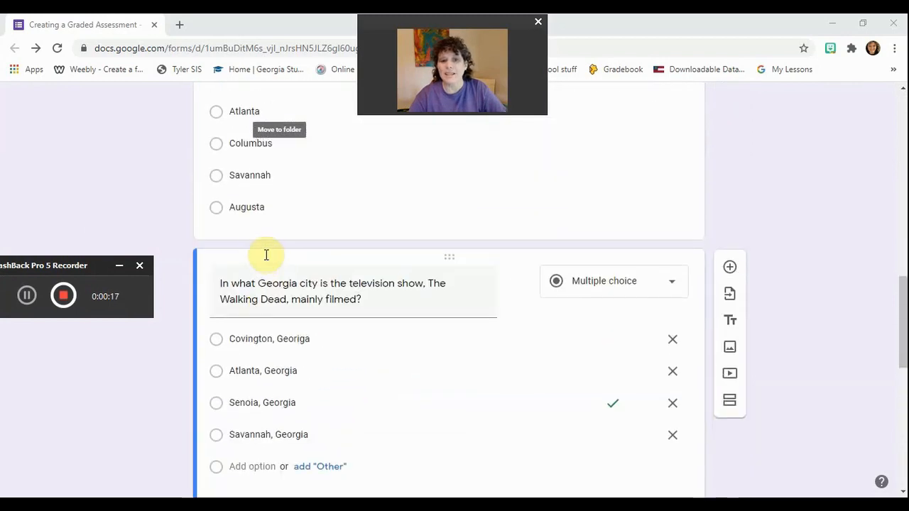
scroll(269, 255, "up", 3)
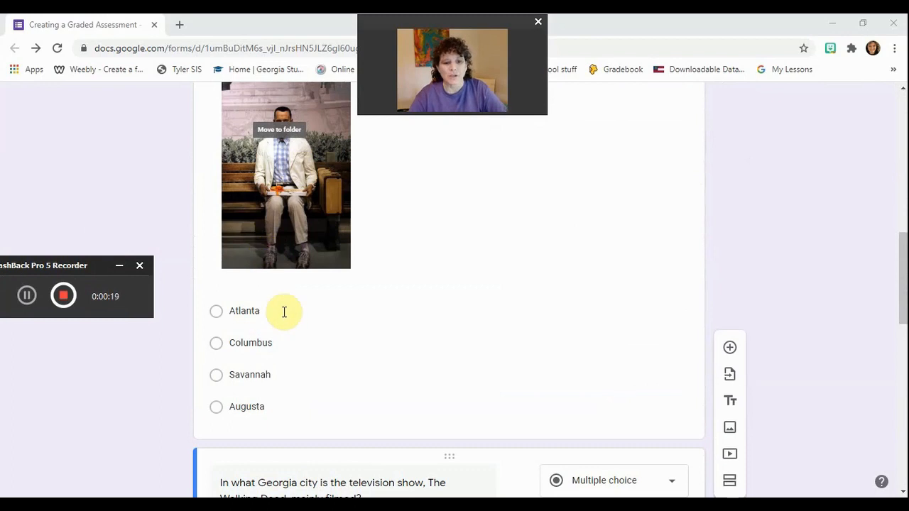
scroll(284, 310, "down", 1)
left_click(285, 355)
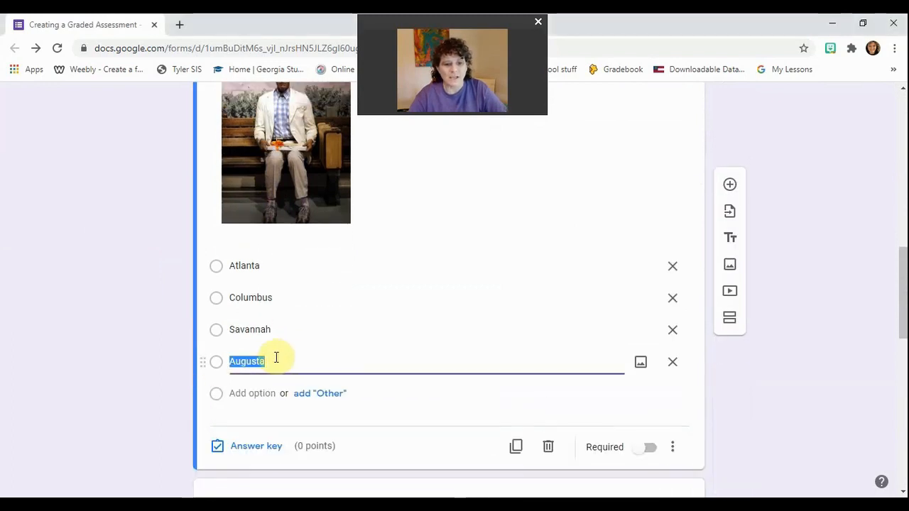
scroll(258, 198, "up", 3)
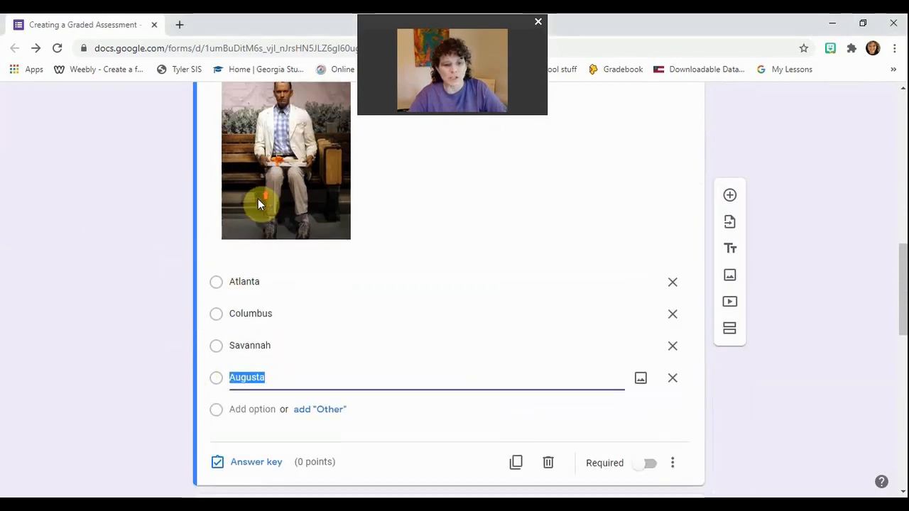
scroll(259, 199, "down", 5)
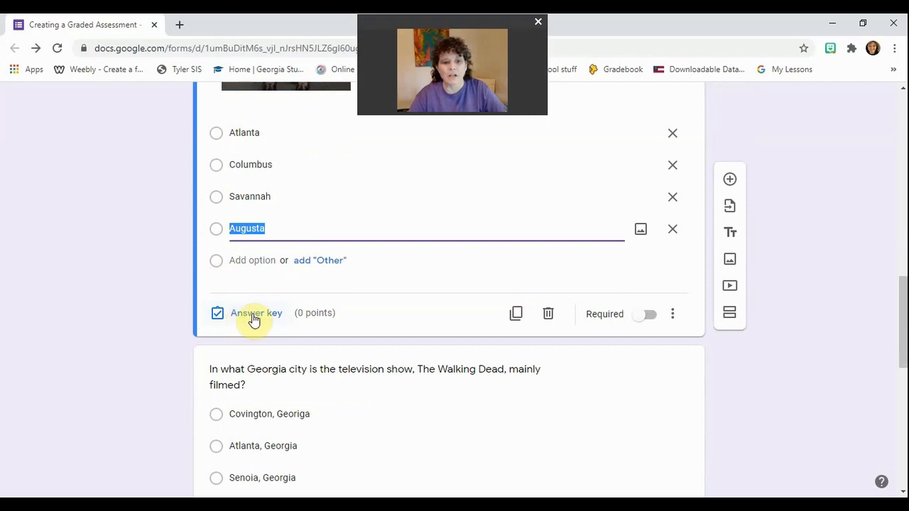
In the Forrest Gump question's answer key, set its value to 25 points.
left_click(254, 318)
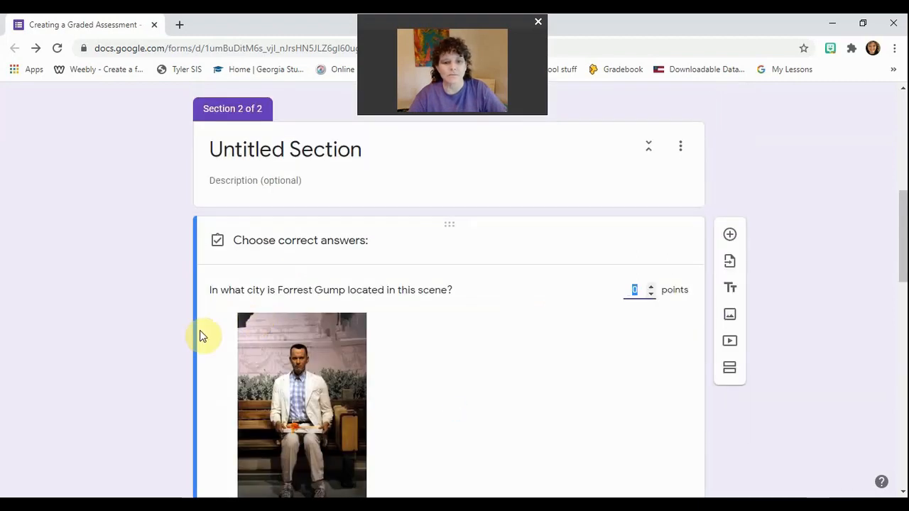
scroll(202, 320, "down", 3)
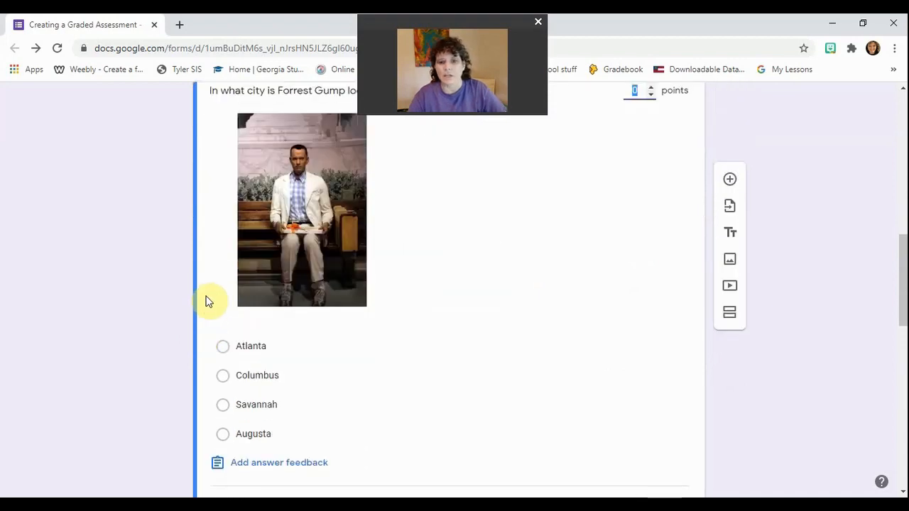
scroll(234, 227, "up", 2)
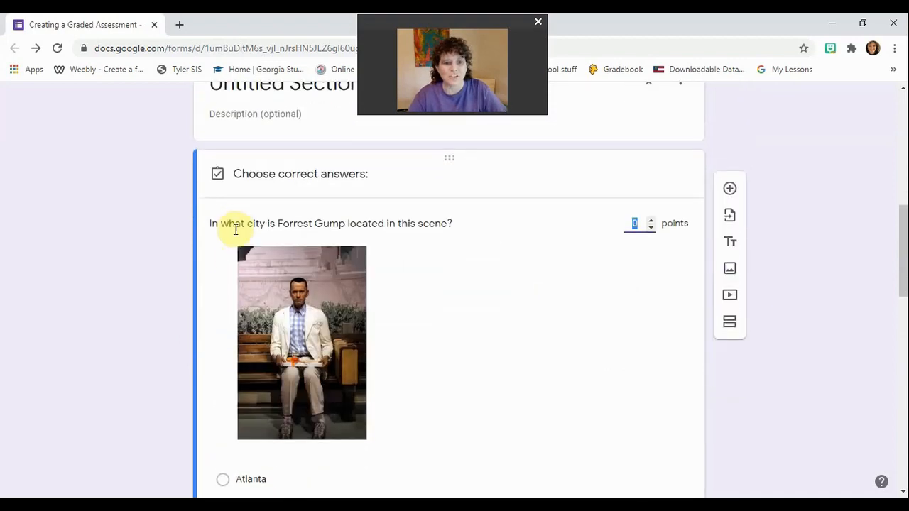
scroll(285, 227, "down", 1)
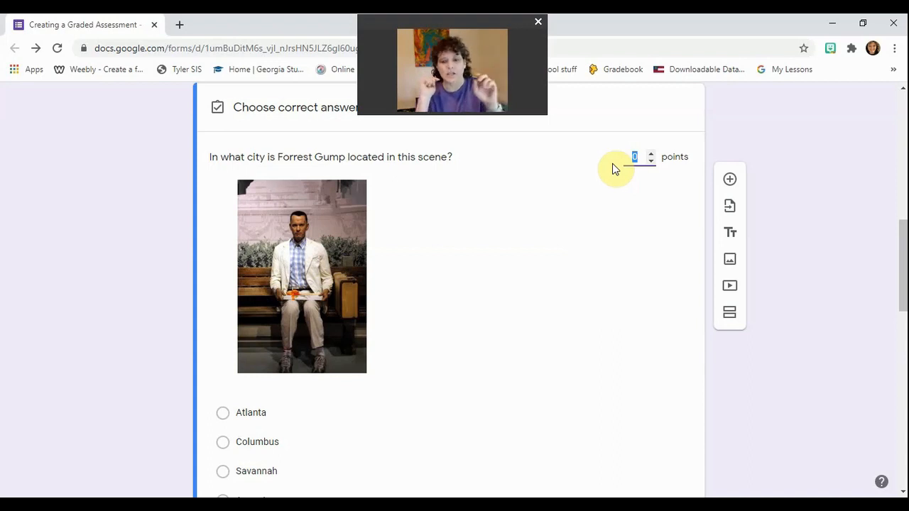
type("25")
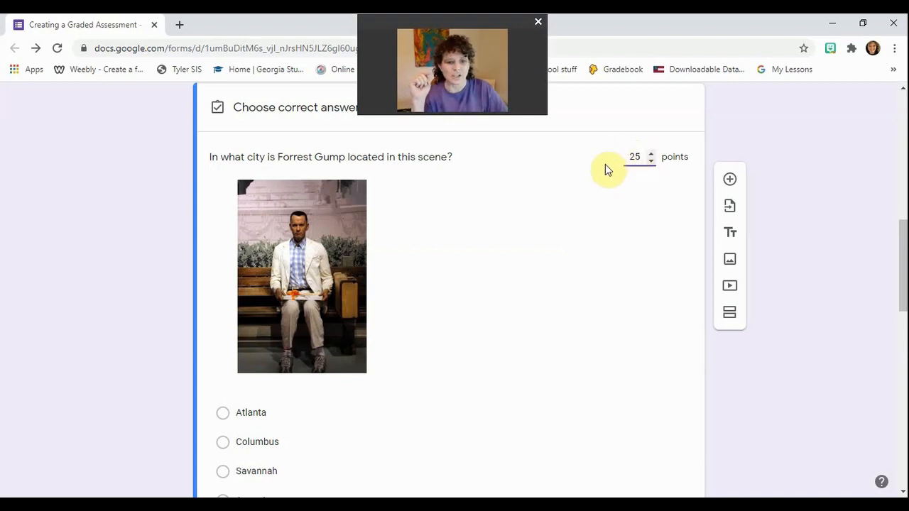
scroll(389, 255, "down", 2)
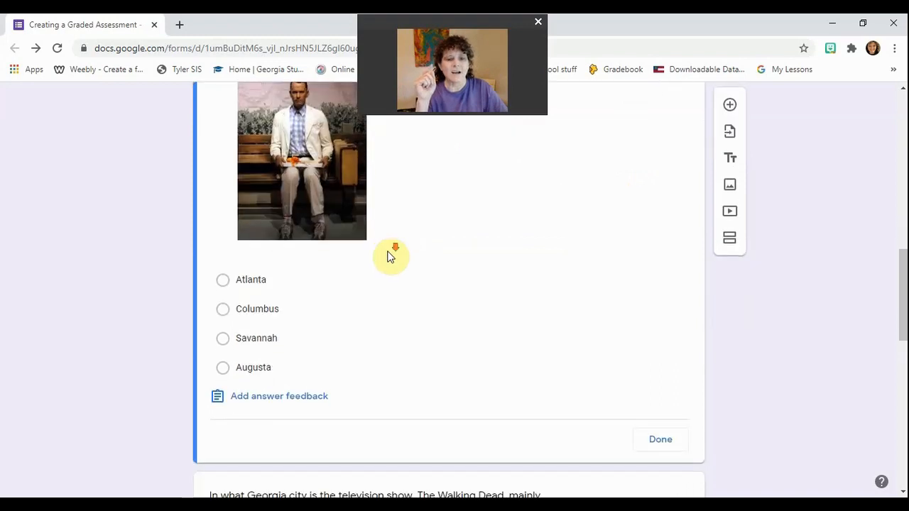
Mark Savannah as the correct city and close the answer key.
scroll(389, 255, "down", 1)
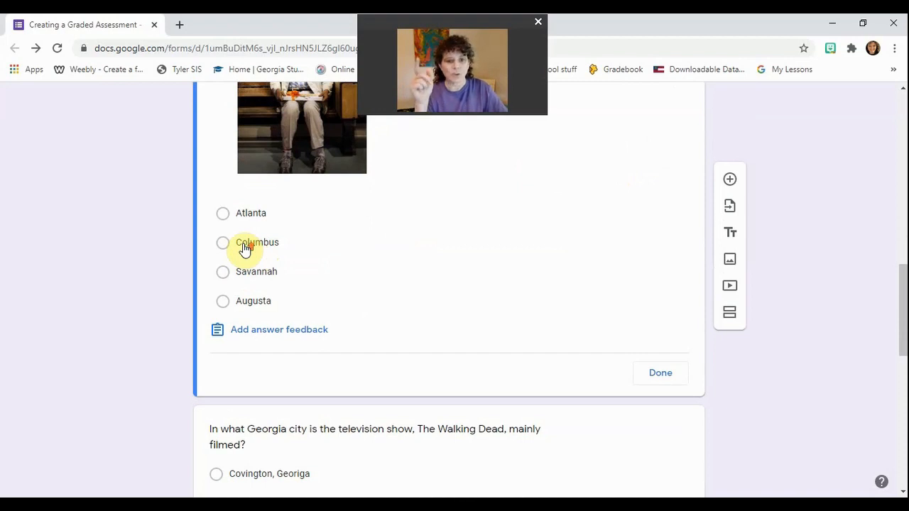
scroll(242, 245, "up", 4)
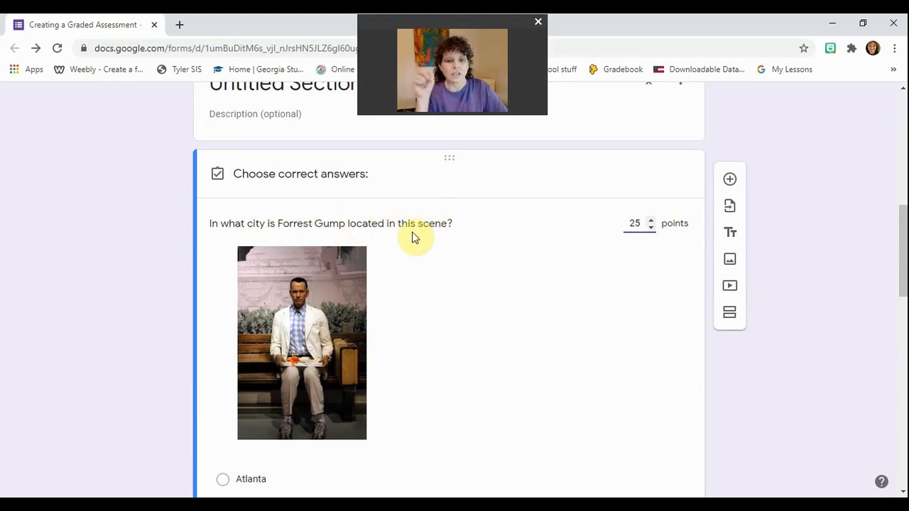
scroll(330, 282, "down", 2)
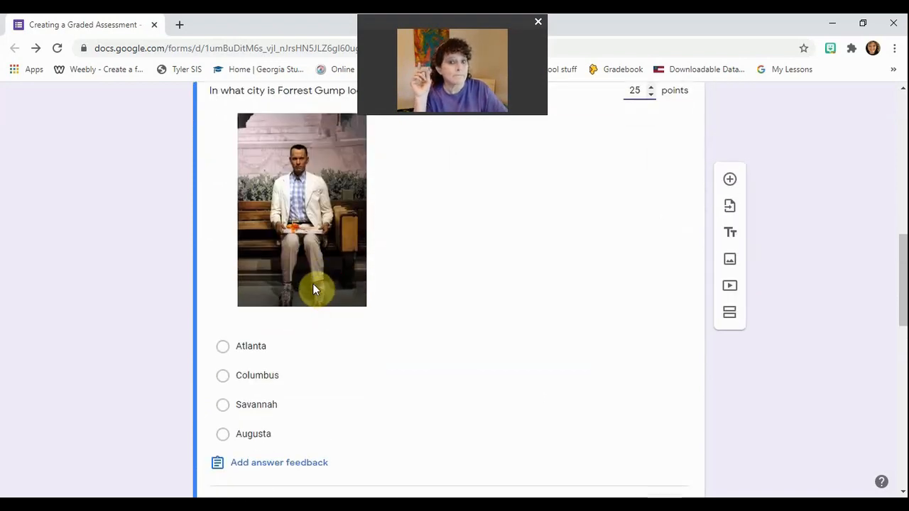
scroll(285, 298, "down", 1)
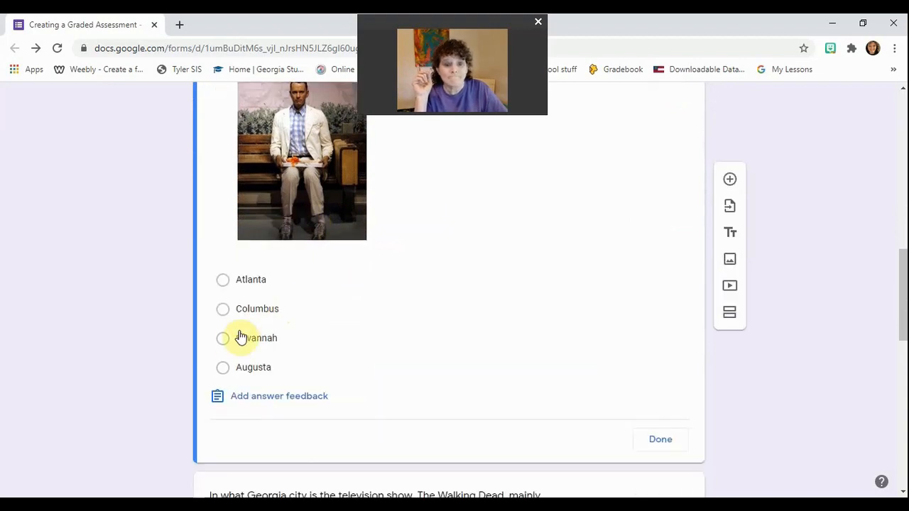
left_click(223, 341)
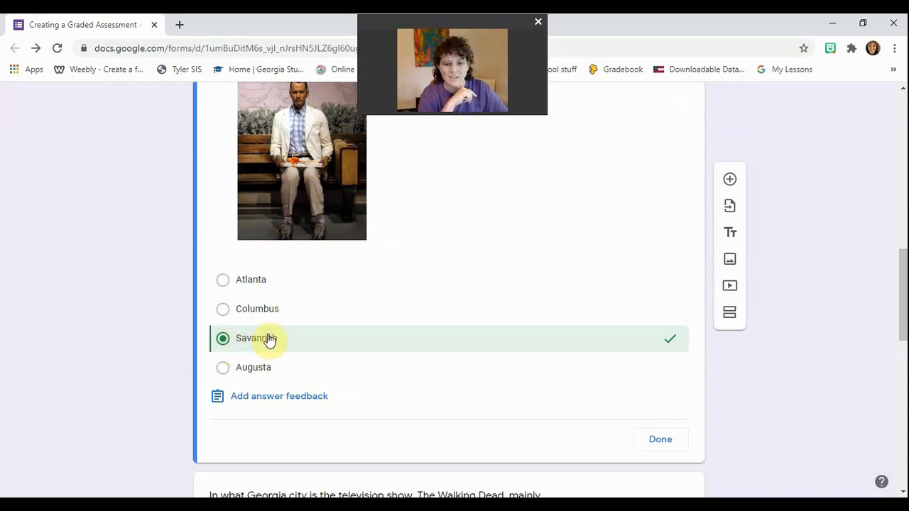
left_click(652, 440)
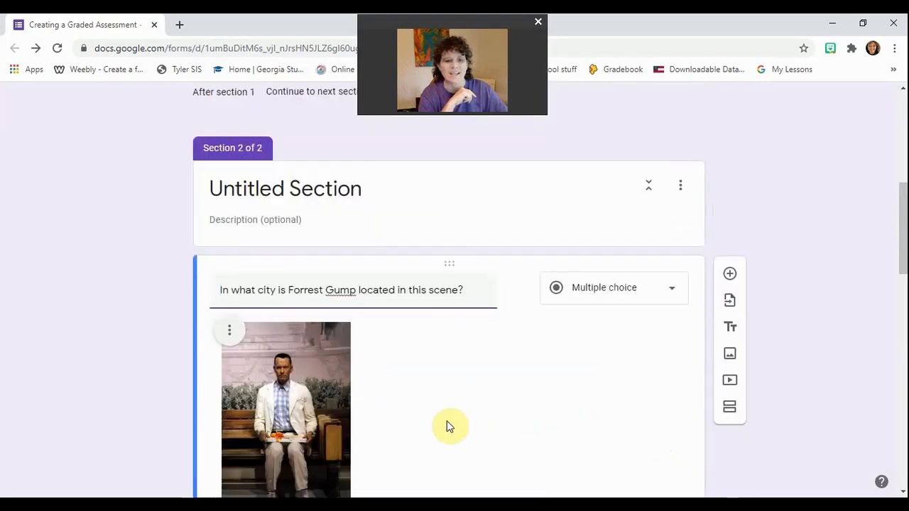
Scroll down to review the Forrest Gump question at 25 points with Savannah correct.
scroll(433, 355, "down", 2)
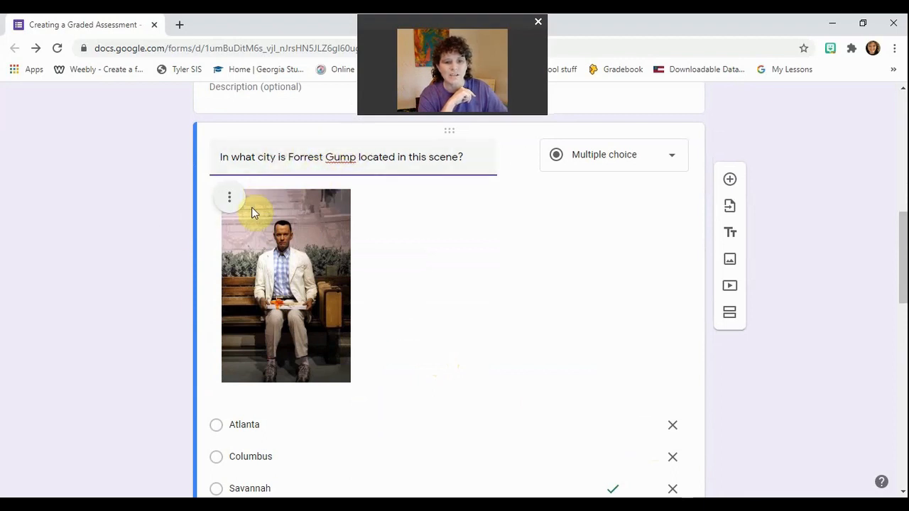
scroll(213, 284, "down", 2)
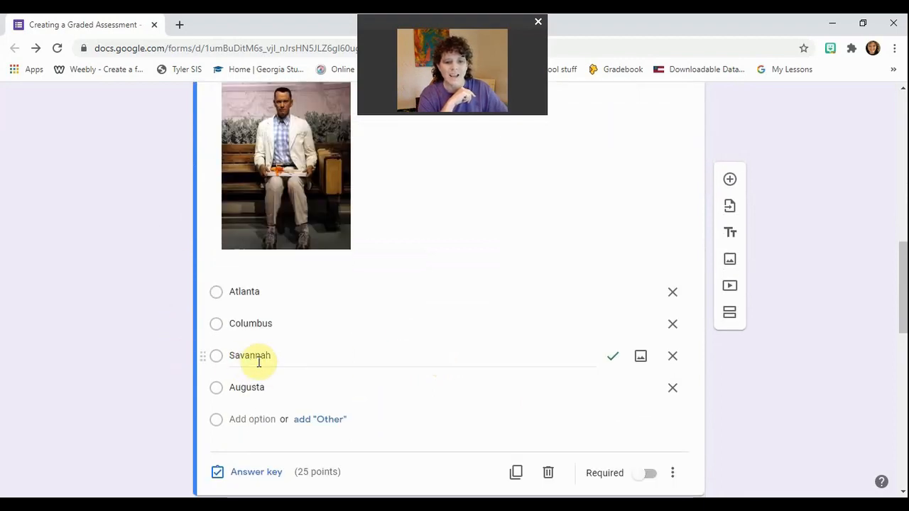
scroll(260, 348, "down", 1)
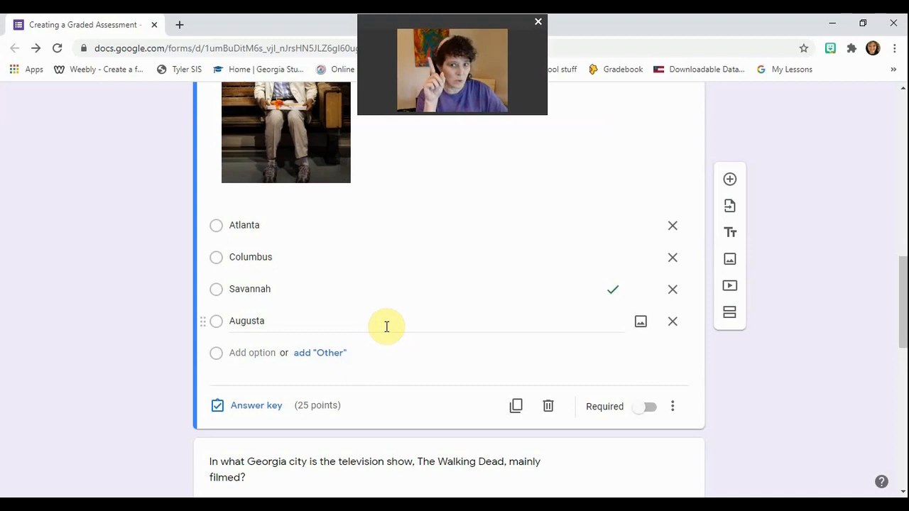
scroll(387, 327, "down", 2)
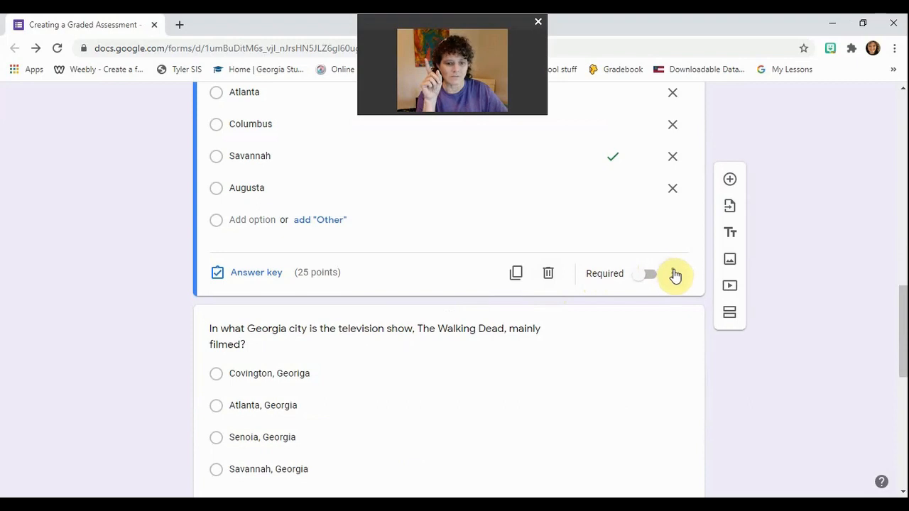
Turn on Shuffle option order for the Forrest Gump question from its more-options menu.
left_click(674, 274)
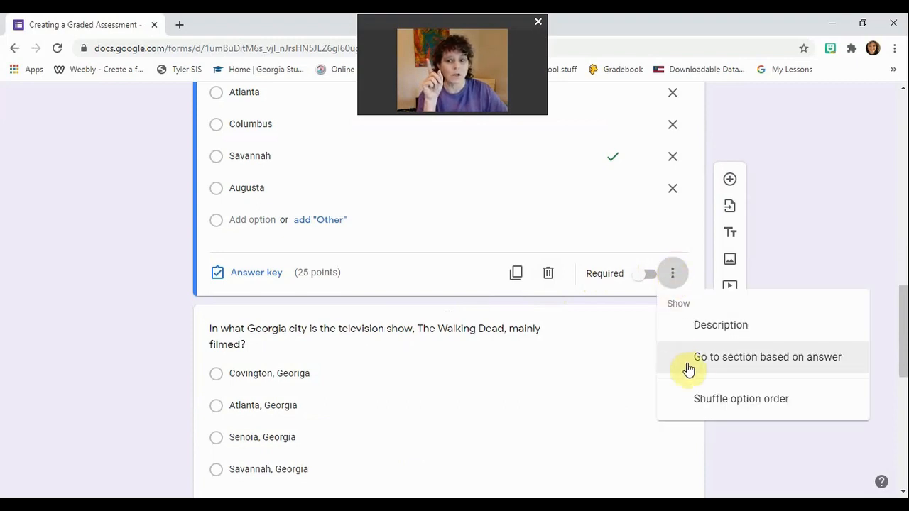
left_click(692, 401)
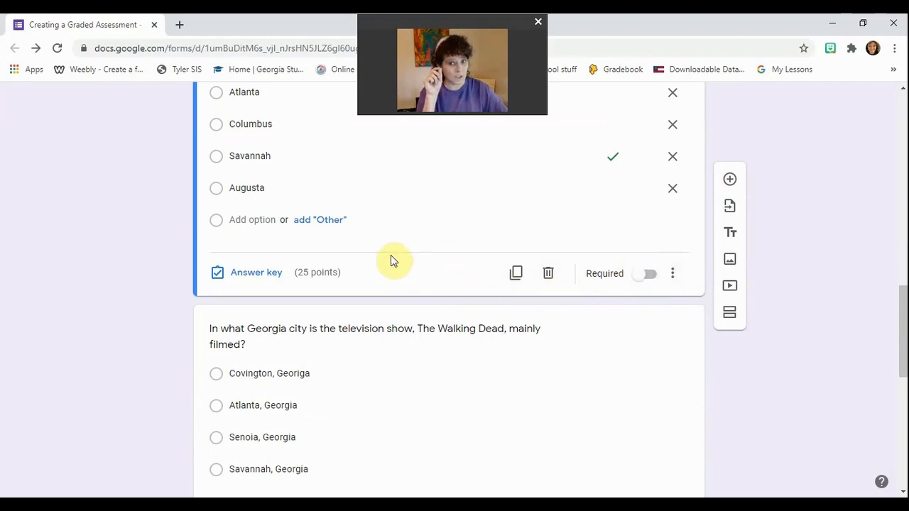
scroll(391, 254, "up", 1)
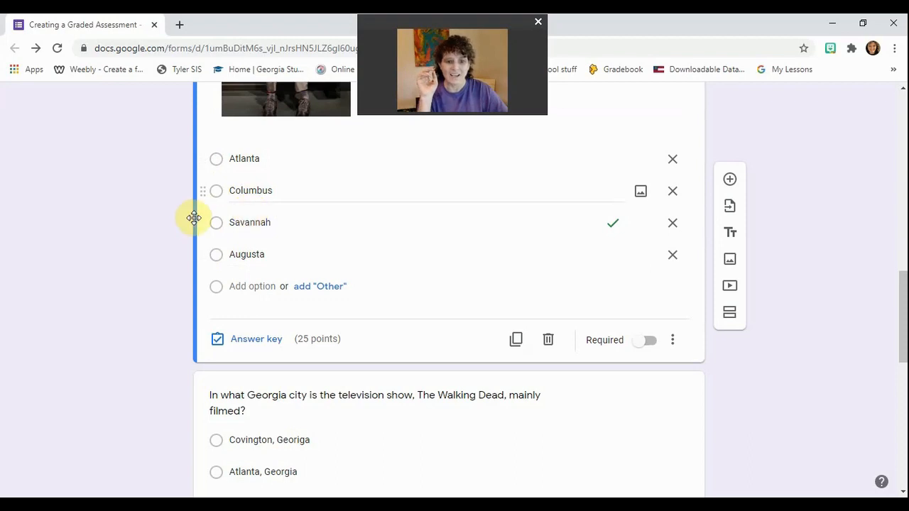
scroll(191, 238, "up", 3)
scroll(537, 180, "up", 8)
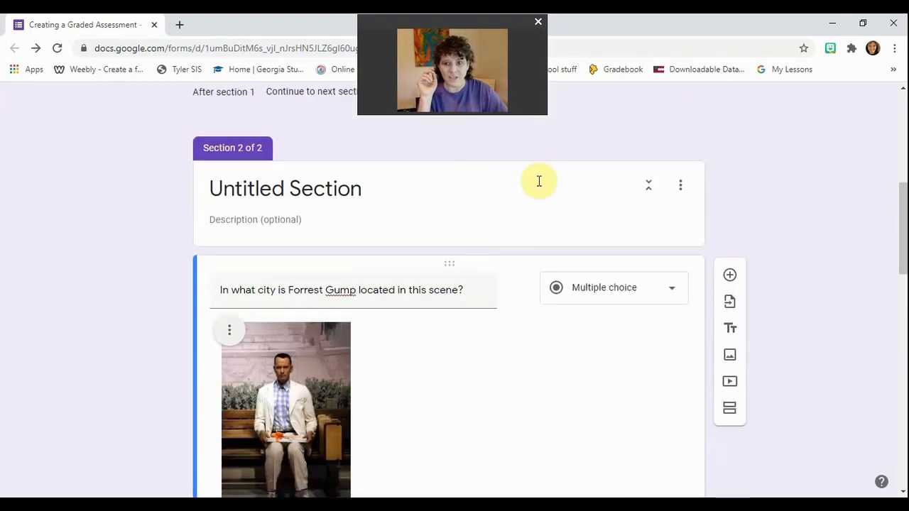
scroll(626, 162, "up", 3)
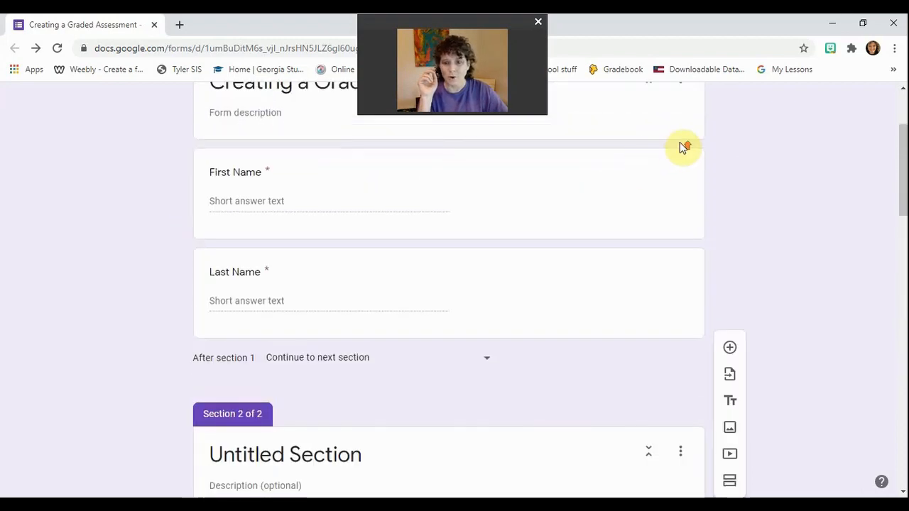
left_click(740, 108)
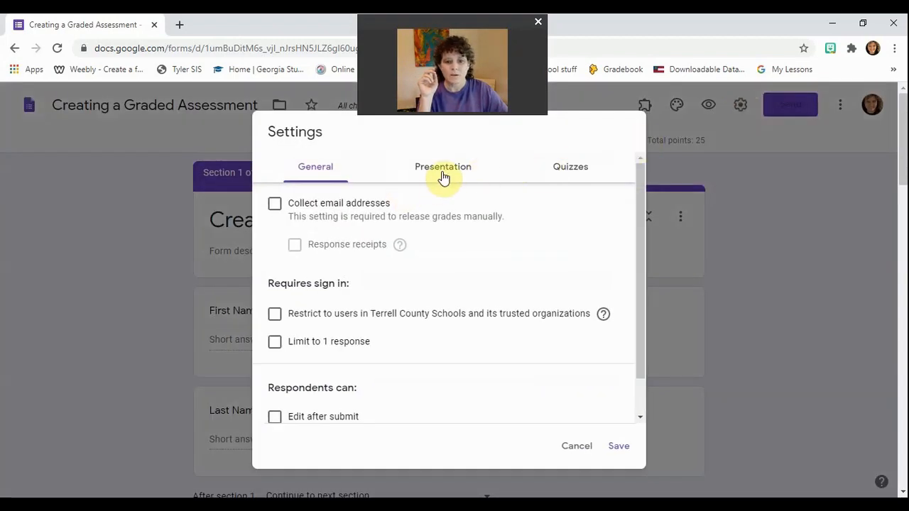
Enable shuffled question order in the Presentation settings and save them.
left_click(444, 174)
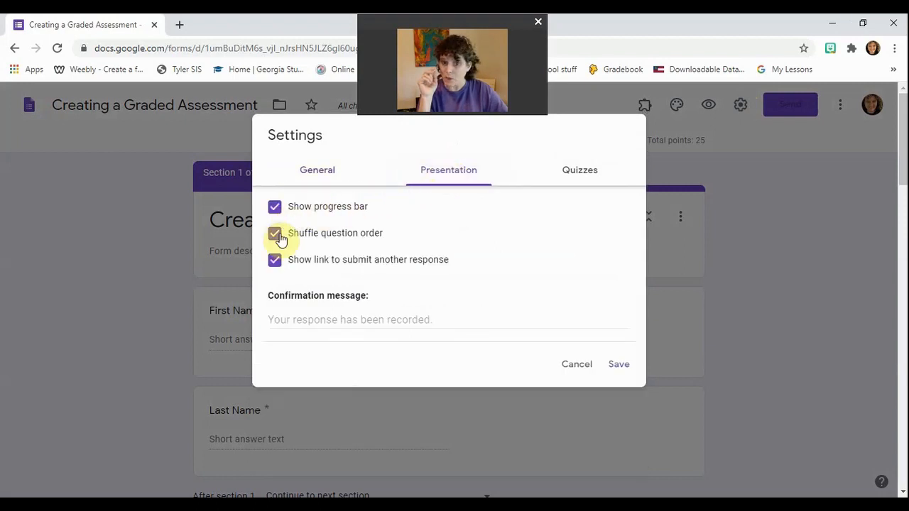
left_click(618, 368)
scroll(160, 392, "down", 5)
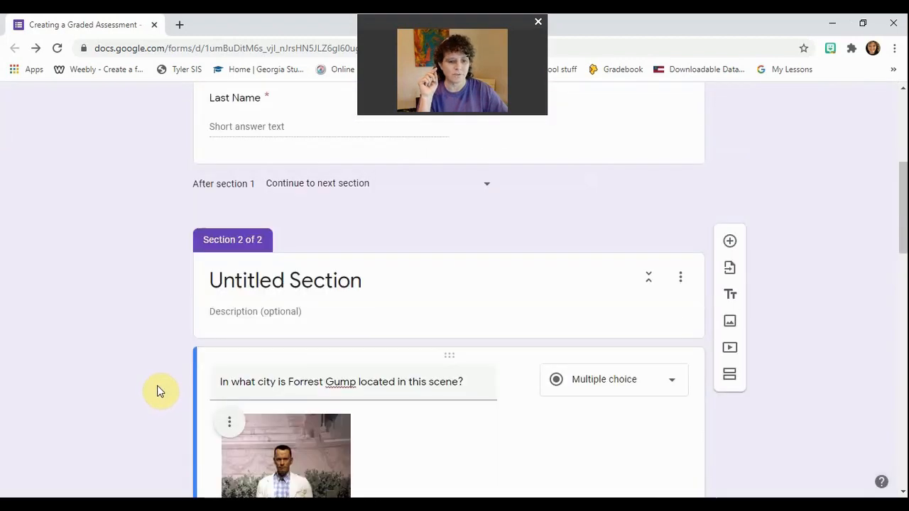
scroll(159, 392, "down", 5)
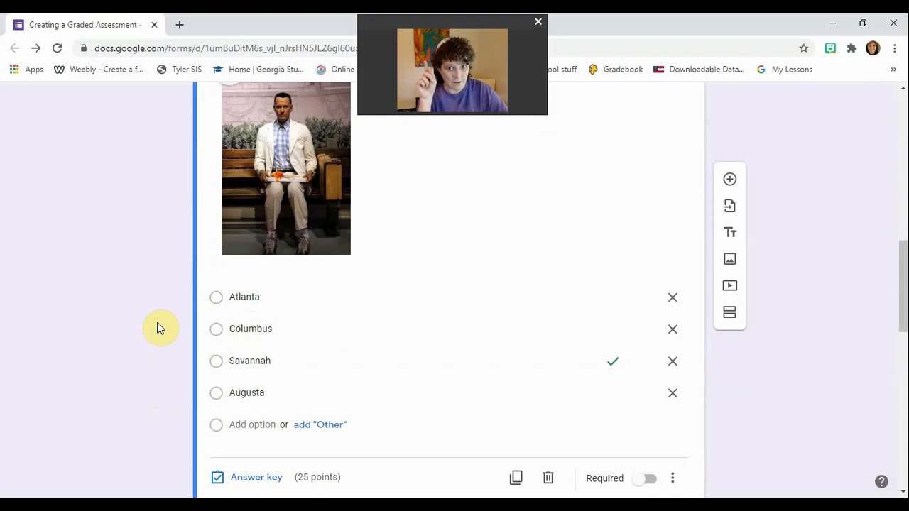
scroll(256, 302, "down", 2)
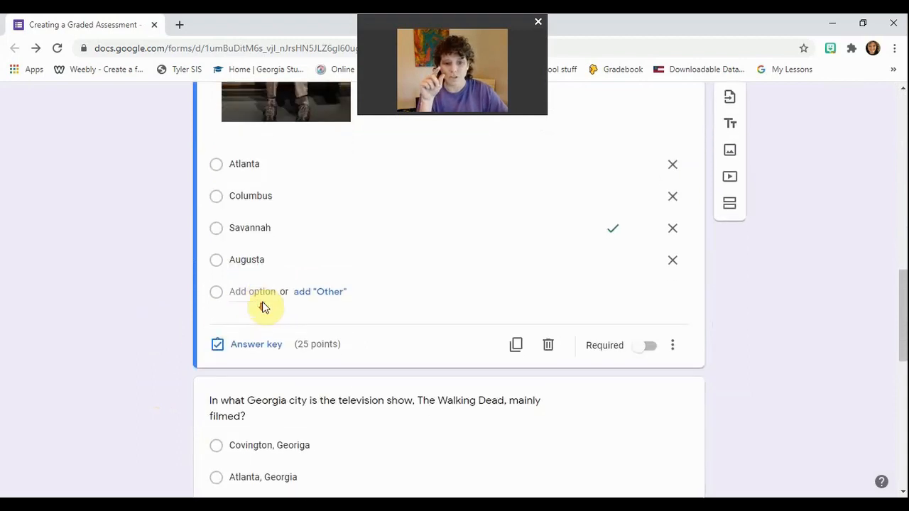
scroll(266, 296, "down", 3)
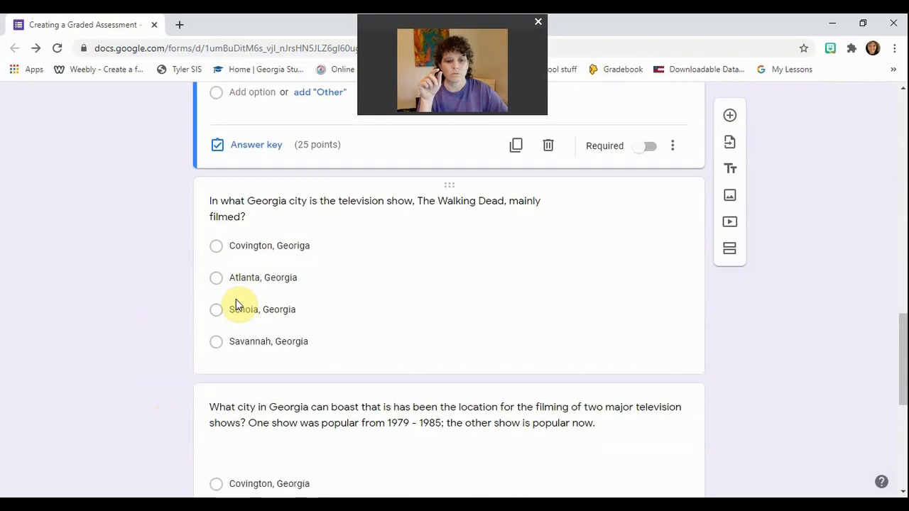
scroll(236, 291, "down", 1)
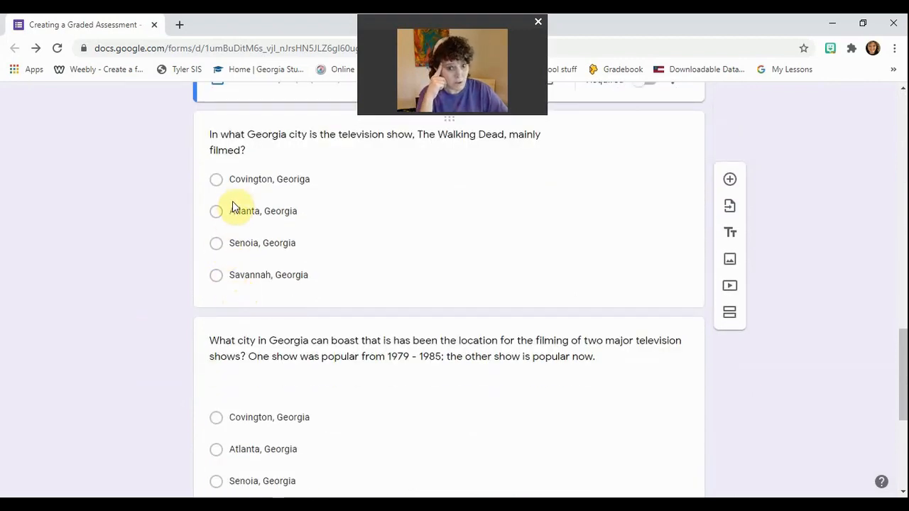
scroll(240, 200, "down", 2)
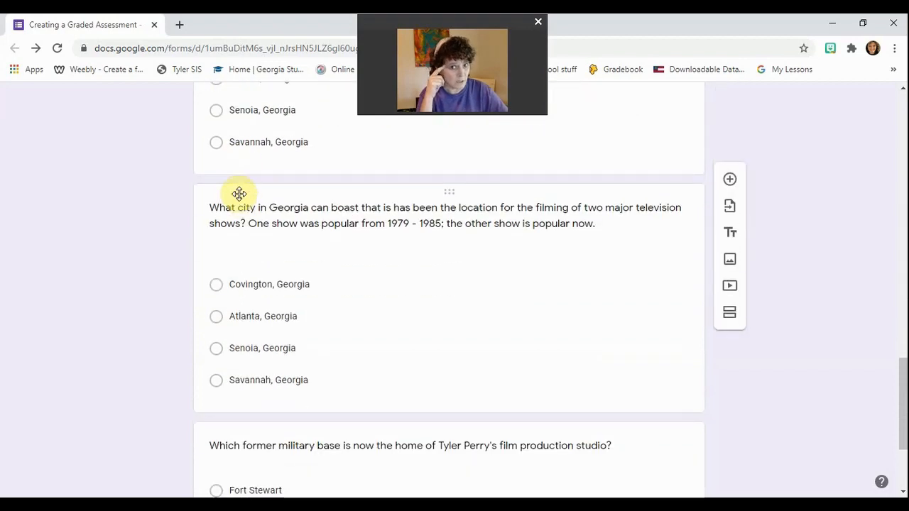
scroll(239, 193, "down", 1)
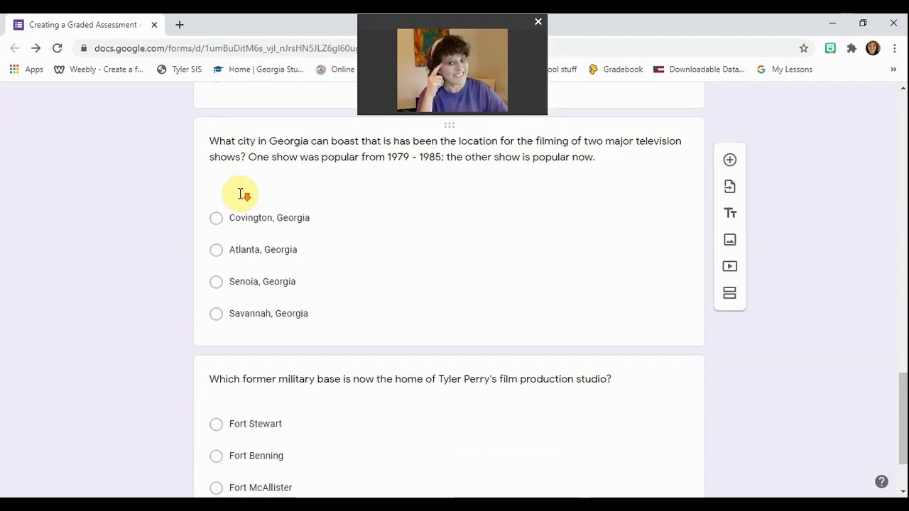
scroll(239, 192, "up", 3)
scroll(240, 200, "up", 4)
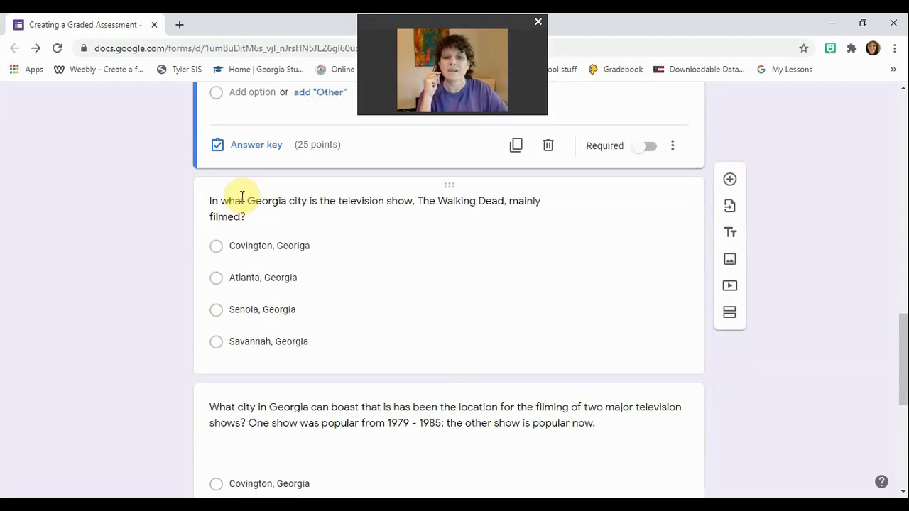
scroll(243, 196, "up", 5)
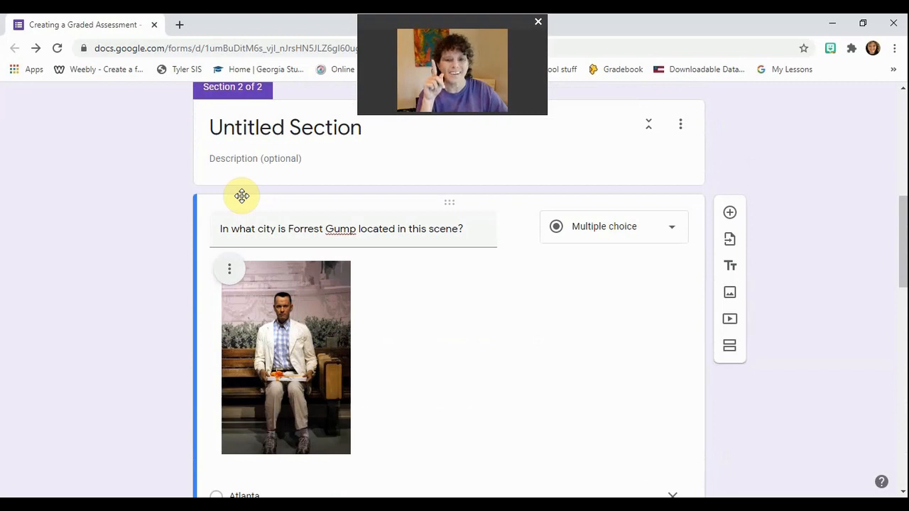
scroll(242, 196, "up", 5)
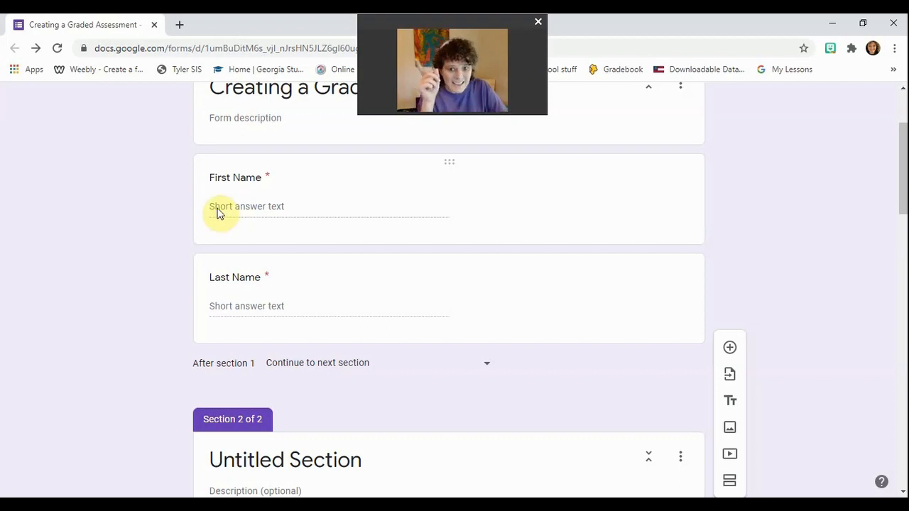
Tick Collect email addresses in the General settings and save.
scroll(220, 210, "up", 3)
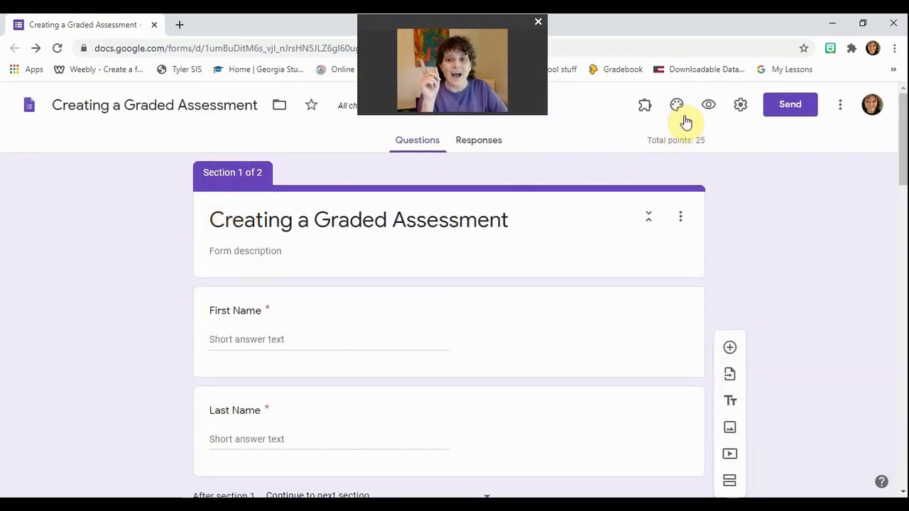
left_click(740, 105)
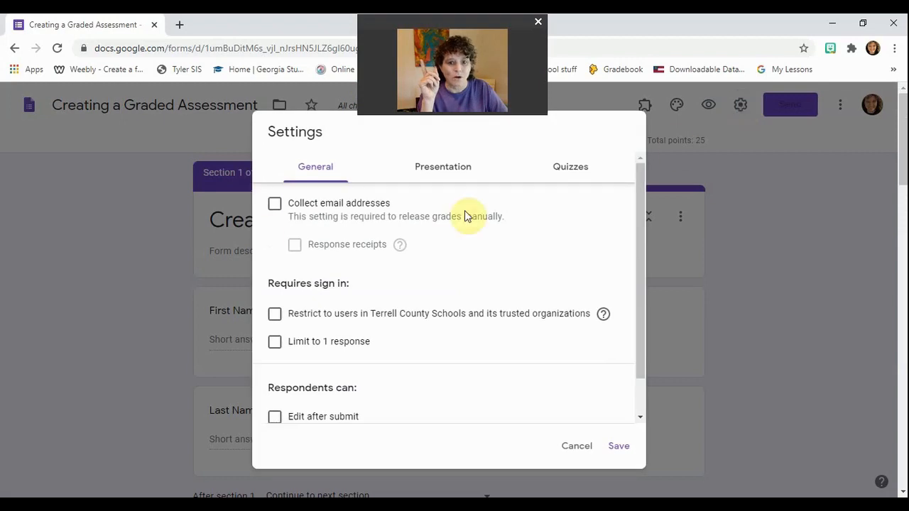
left_click(275, 208)
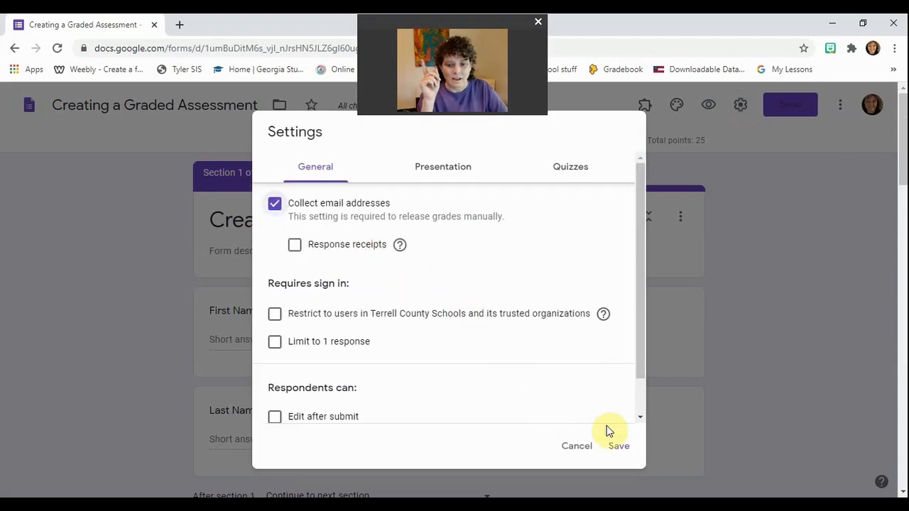
left_click(619, 446)
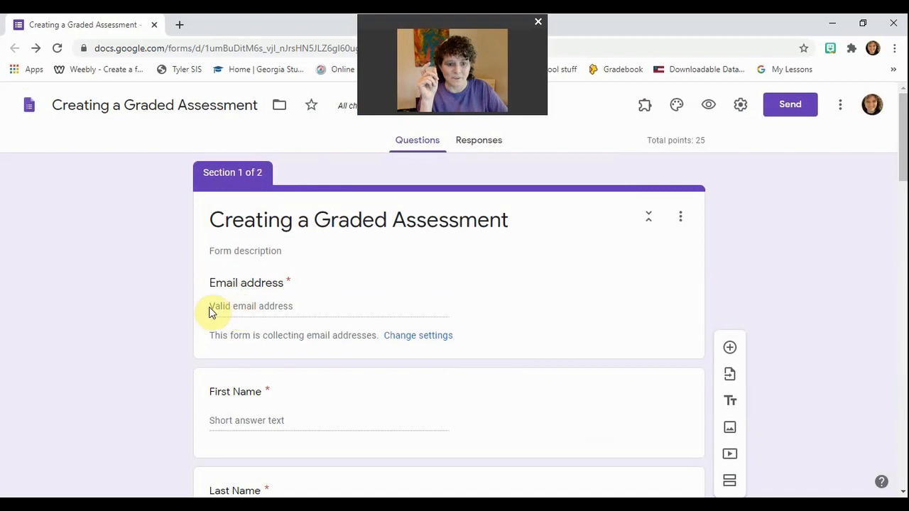
left_click(228, 312)
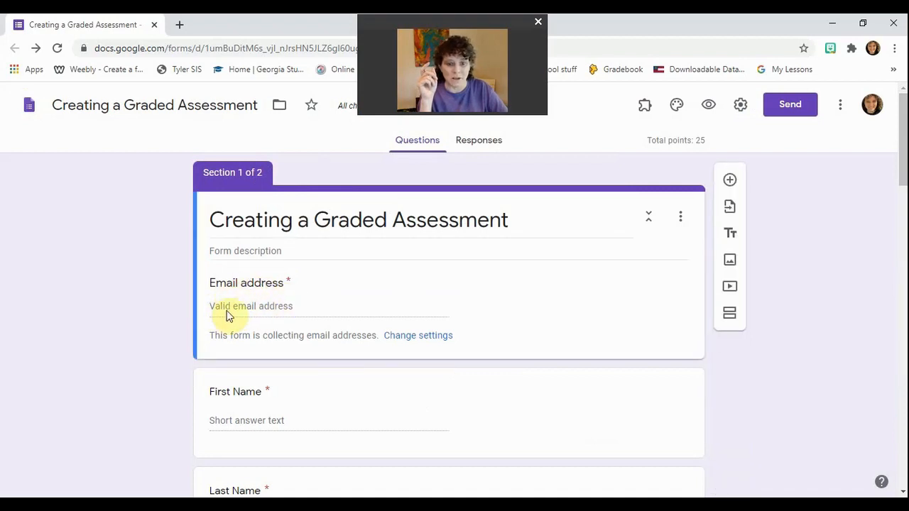
scroll(228, 313, "down", 2)
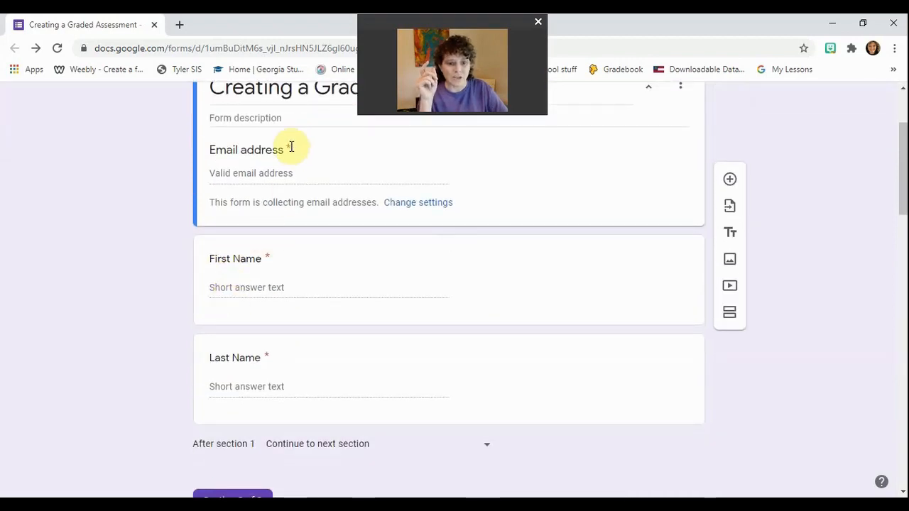
scroll(222, 263, "down", 1)
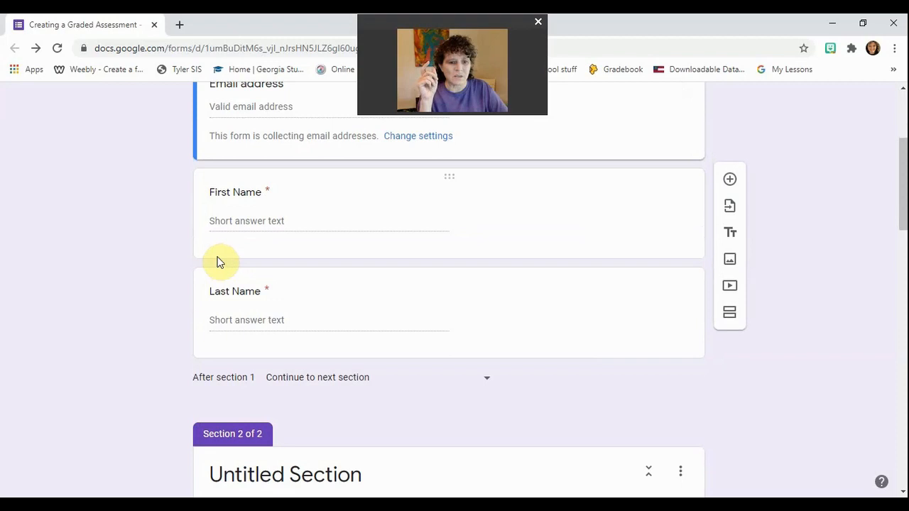
left_click(218, 262)
left_click(659, 306)
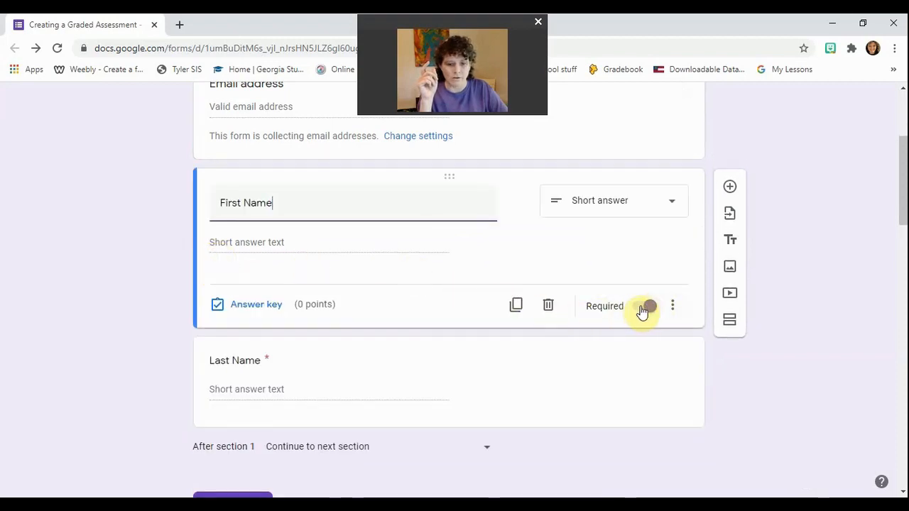
Switch on the Required toggle for the First Name and Last Name questions.
left_click(646, 308)
scroll(270, 295, "down", 1)
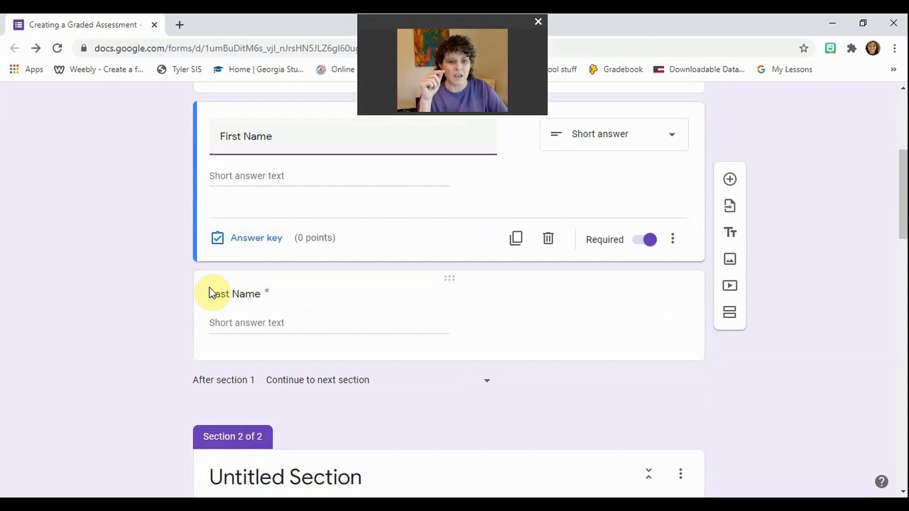
left_click(209, 349)
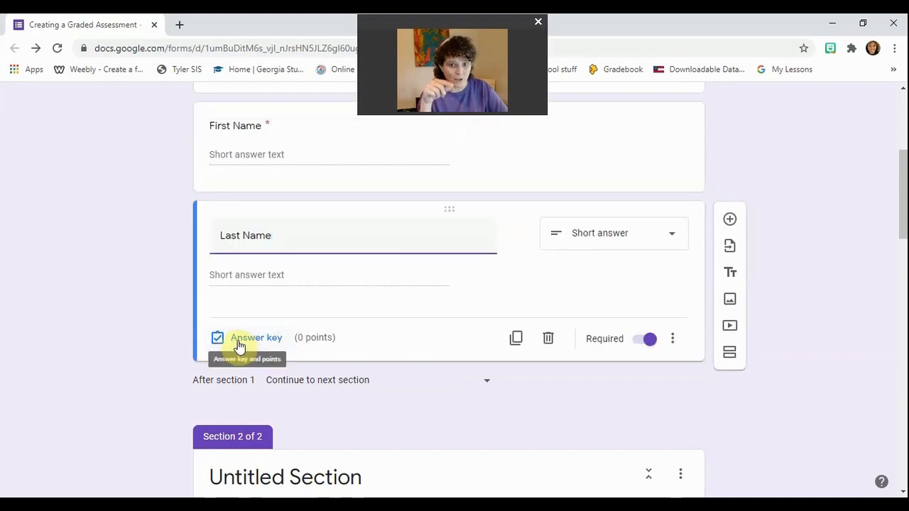
left_click(646, 345)
left_click(646, 344)
left_click(646, 346)
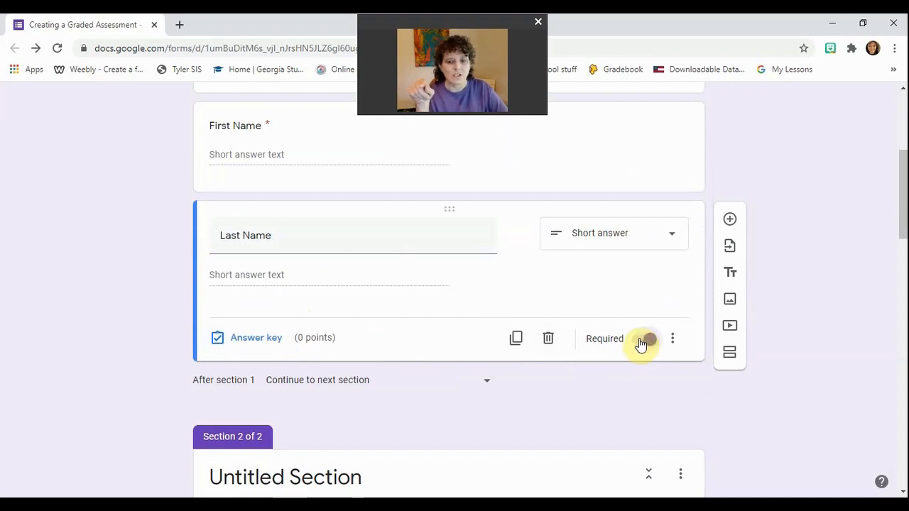
left_click(643, 343)
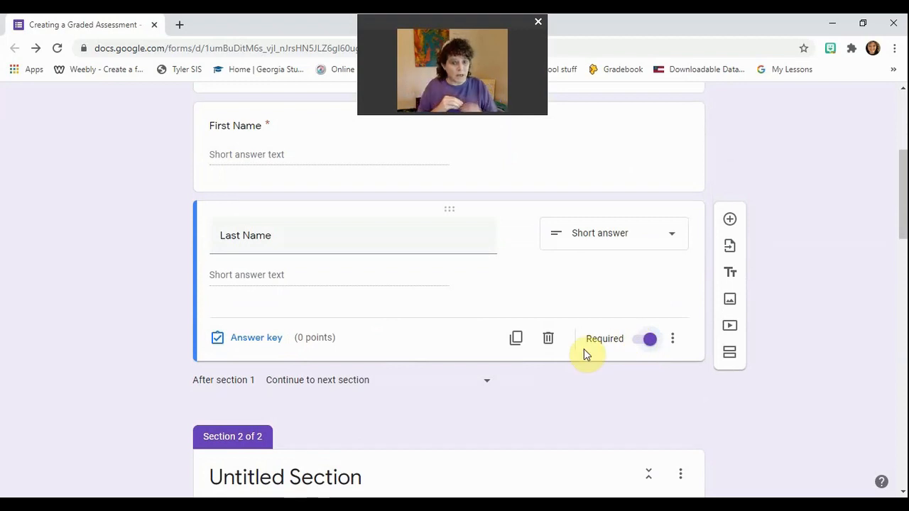
mouse_move(312, 239)
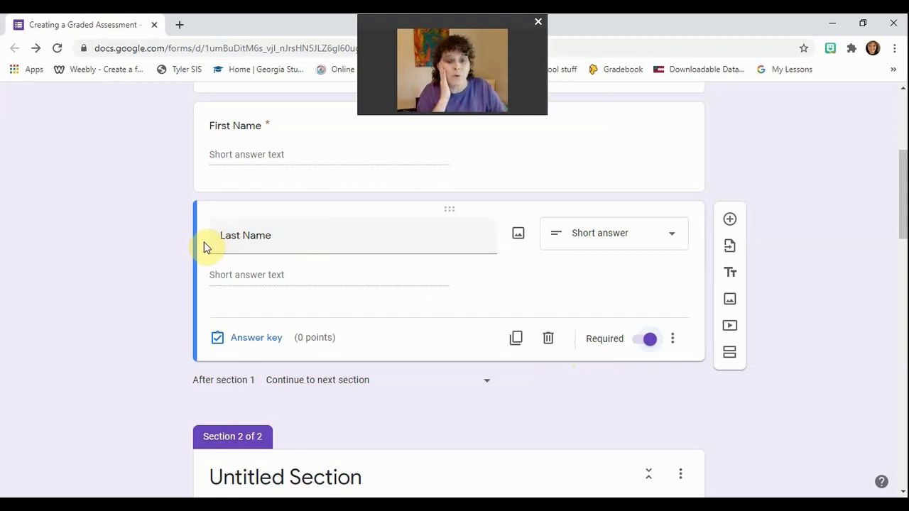
scroll(159, 249, "up", 3)
scroll(158, 249, "down", 3)
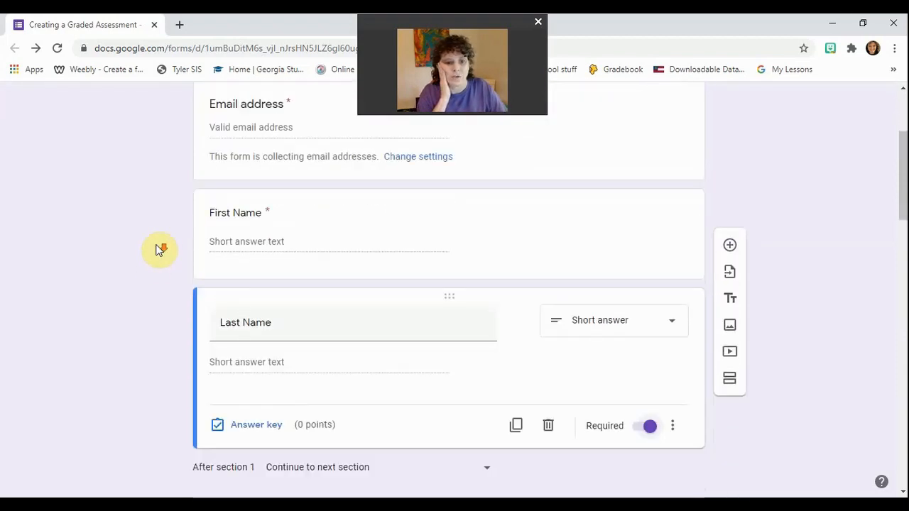